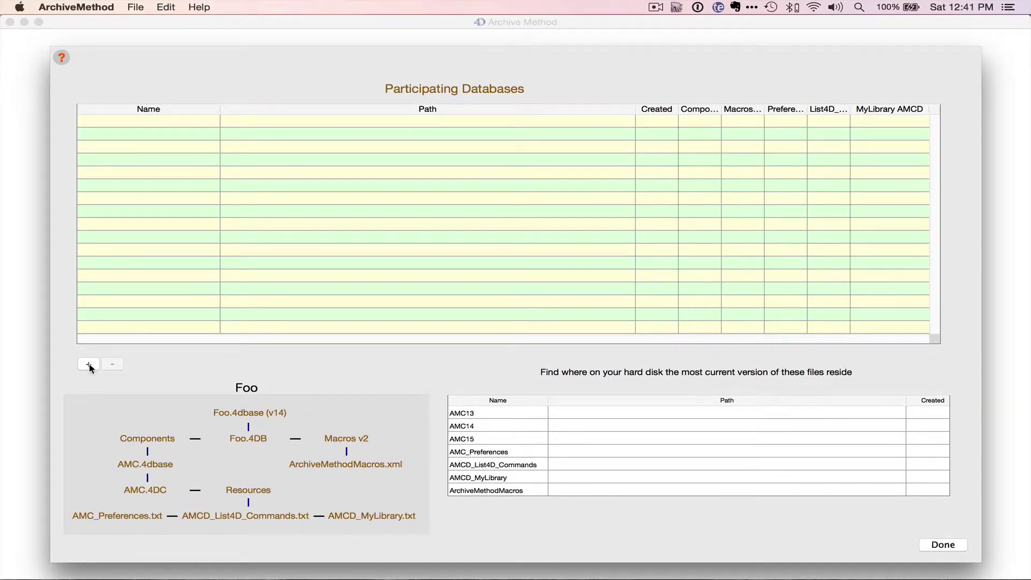
Add the v14 database Tide.4DB, found in Tide14 > Tide.4dbase on the Desktop, to the participating databases
click(89, 366)
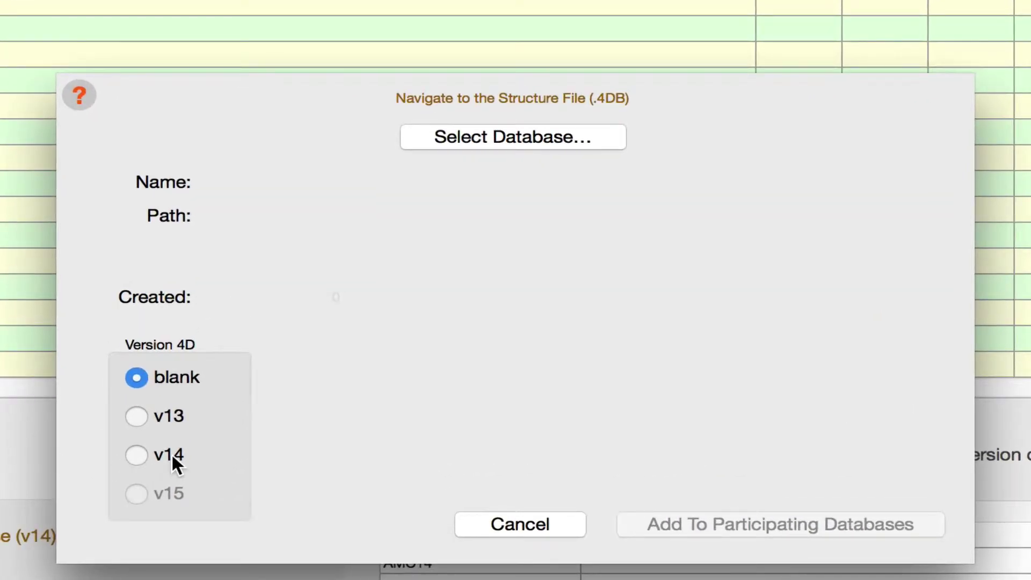
click(172, 453)
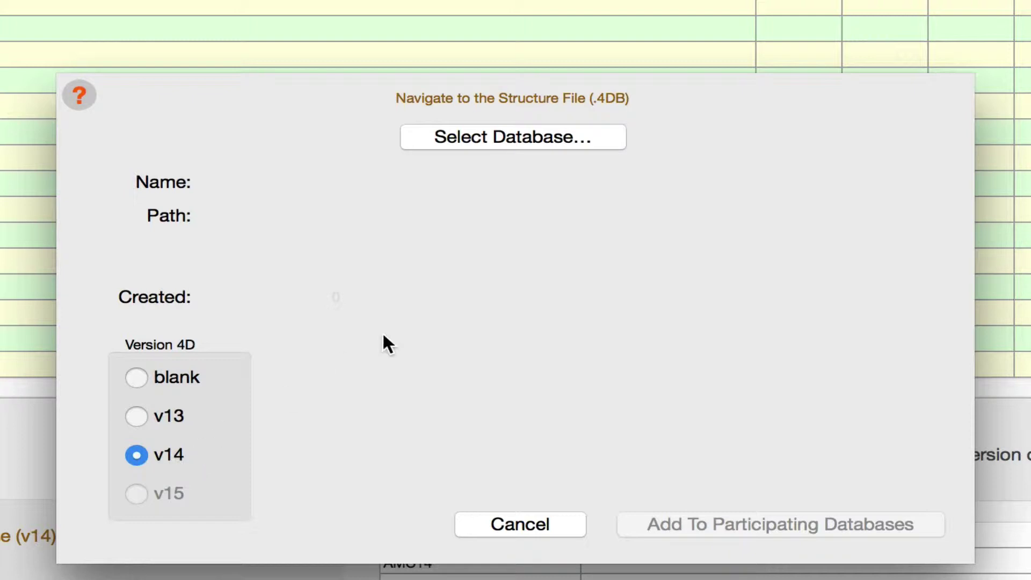
click(513, 139)
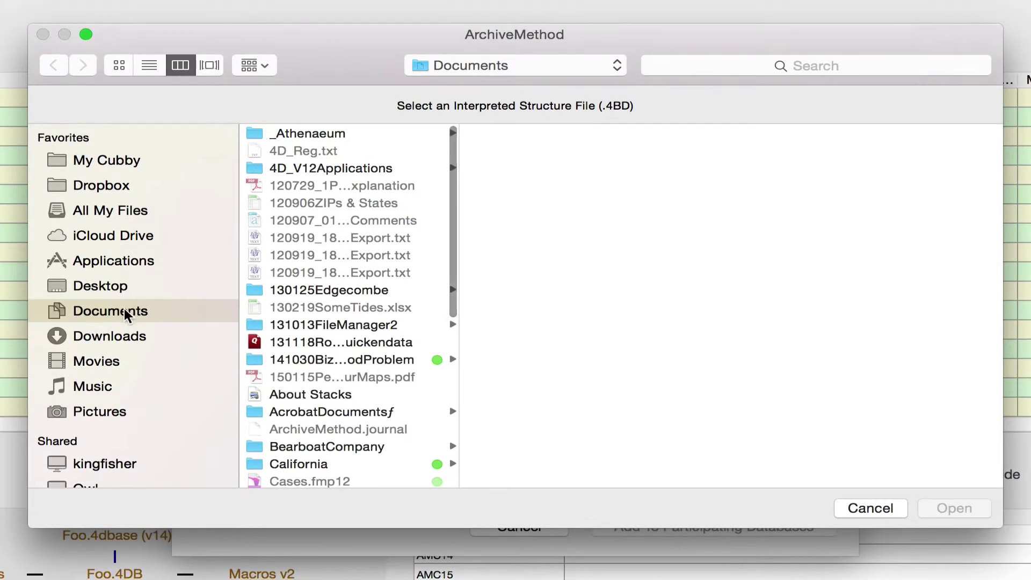
click(97, 272)
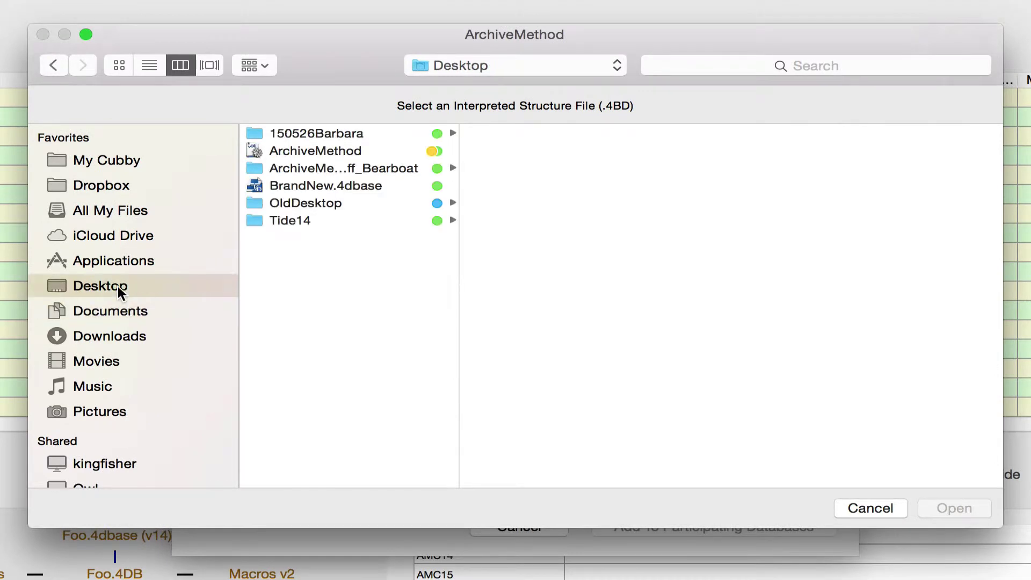
click(350, 222)
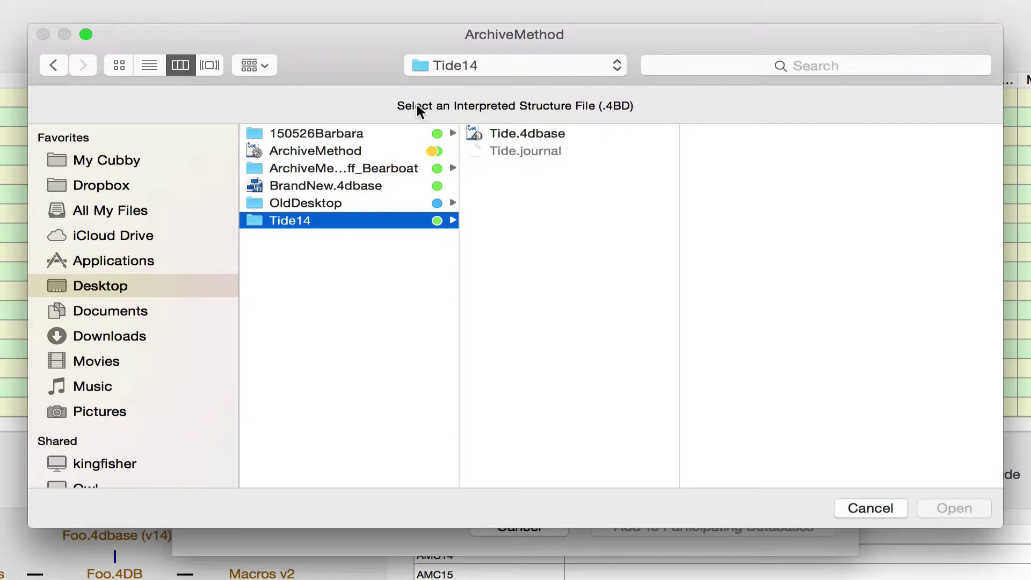
click(549, 133)
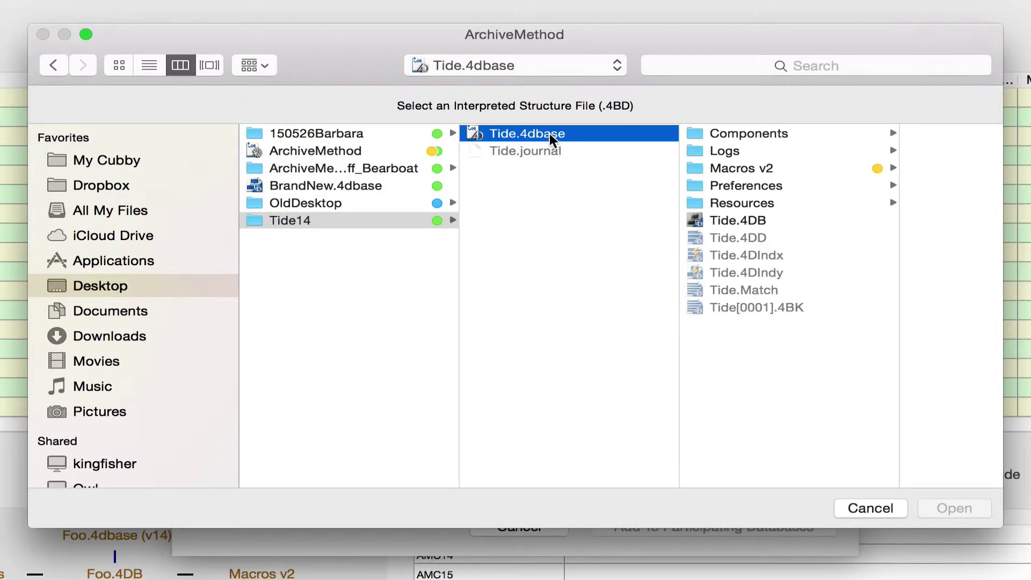
click(720, 221)
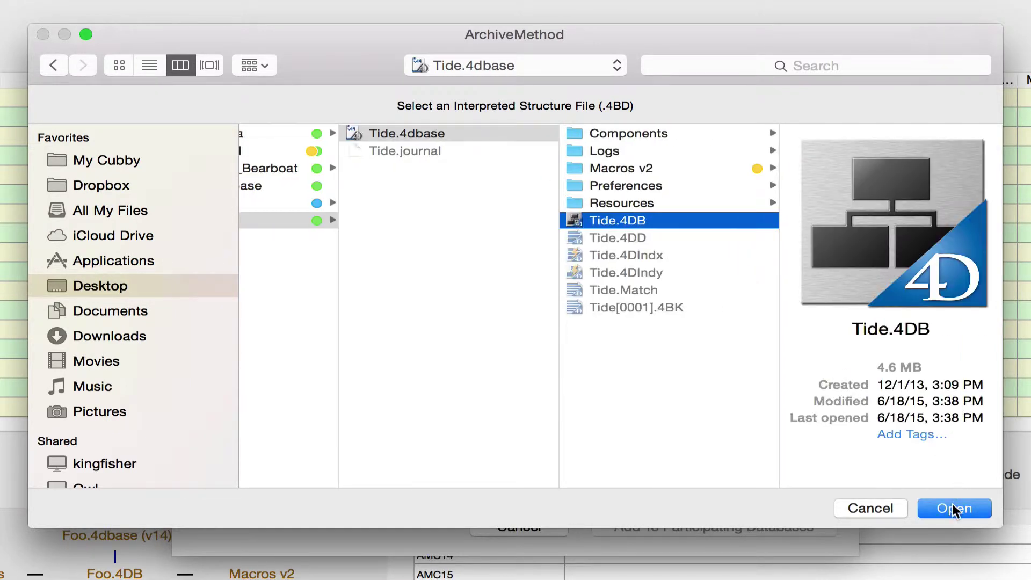
click(954, 509)
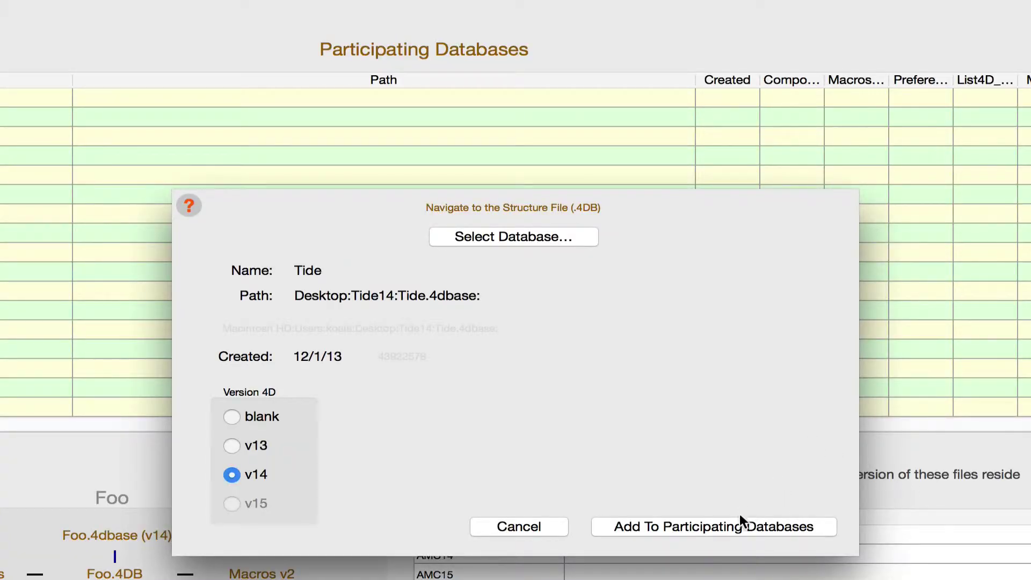
click(720, 523)
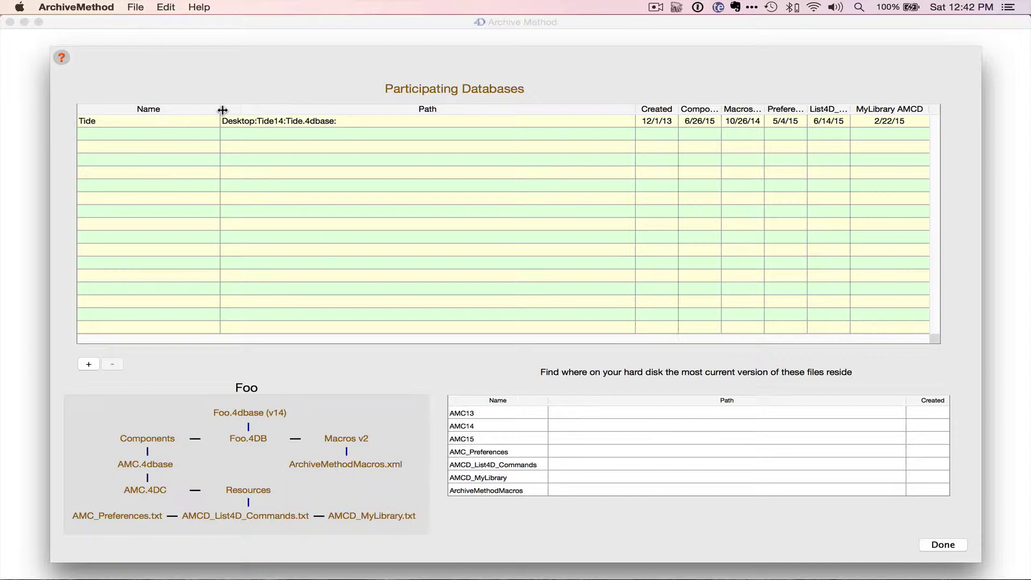
Narrow the Name and Path columns and widen the Component, Macros, Preference and List4D_Commands columns of the participating databases table
drag(222, 110, 147, 114)
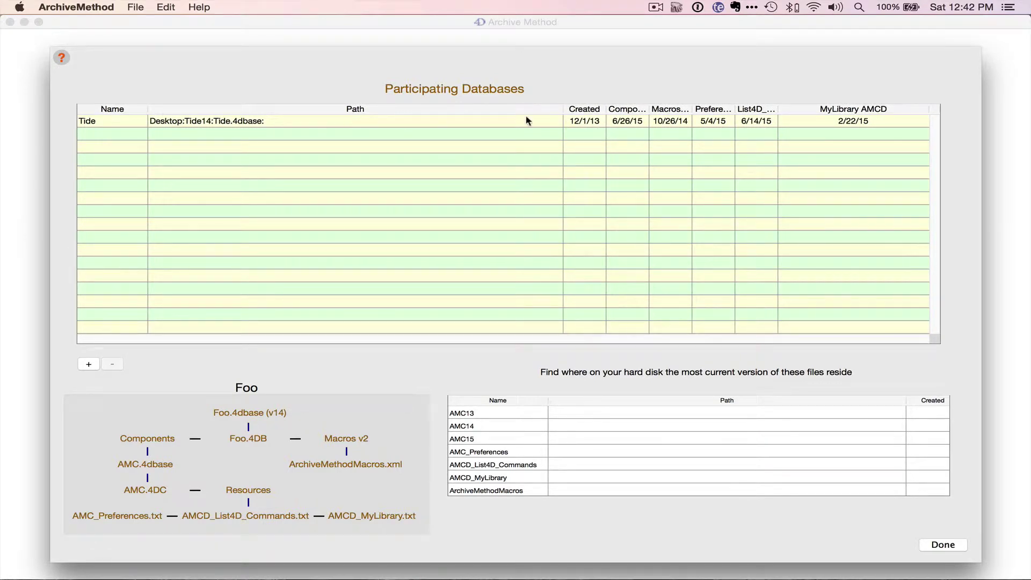
drag(566, 112, 454, 113)
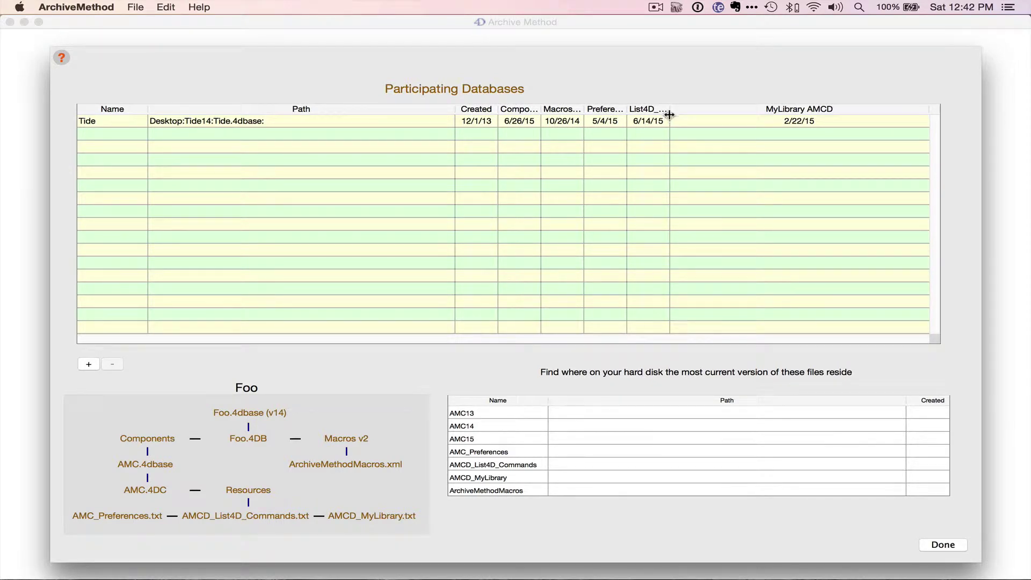
drag(670, 110, 737, 113)
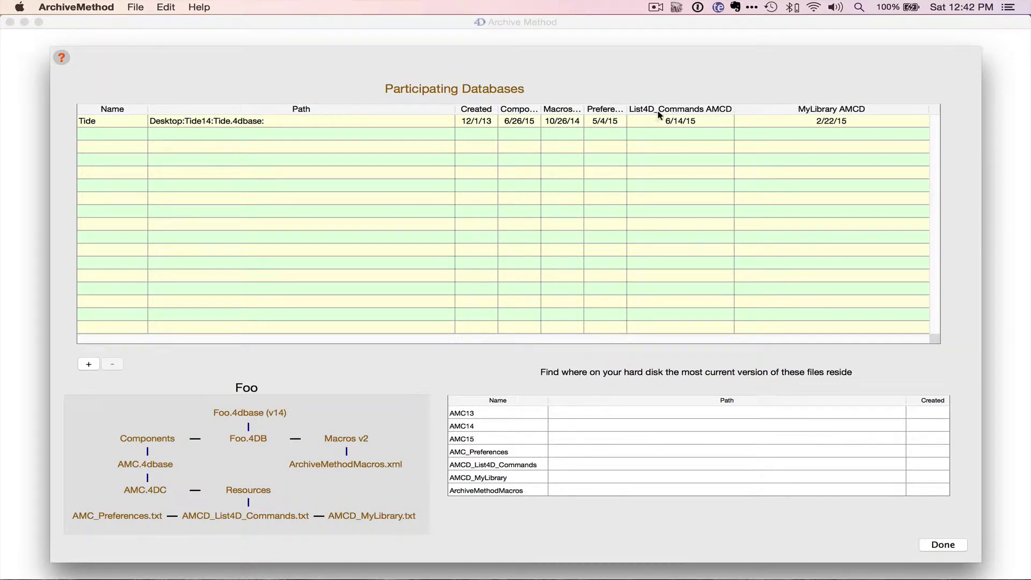
drag(628, 112, 692, 112)
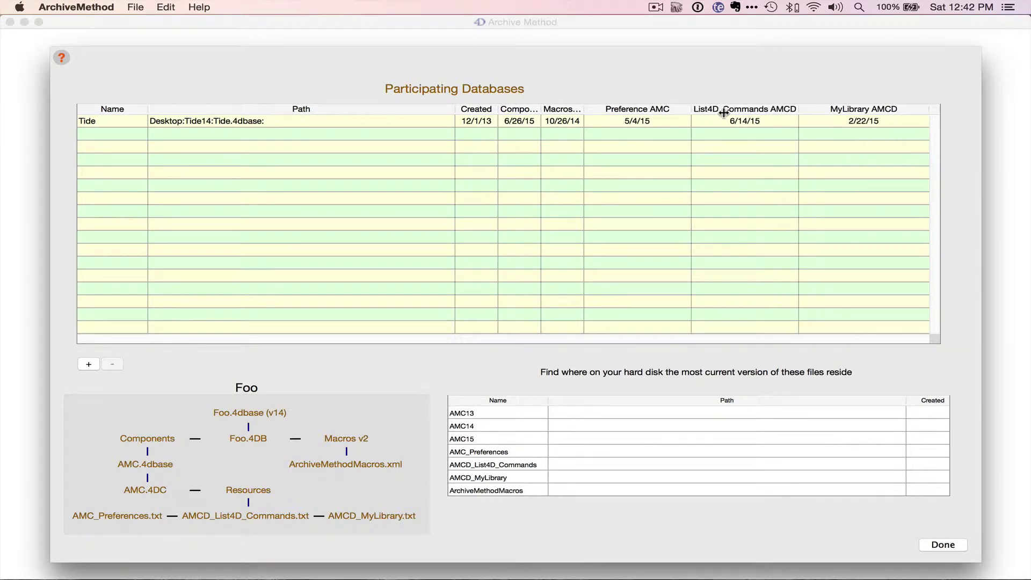
drag(585, 113, 668, 111)
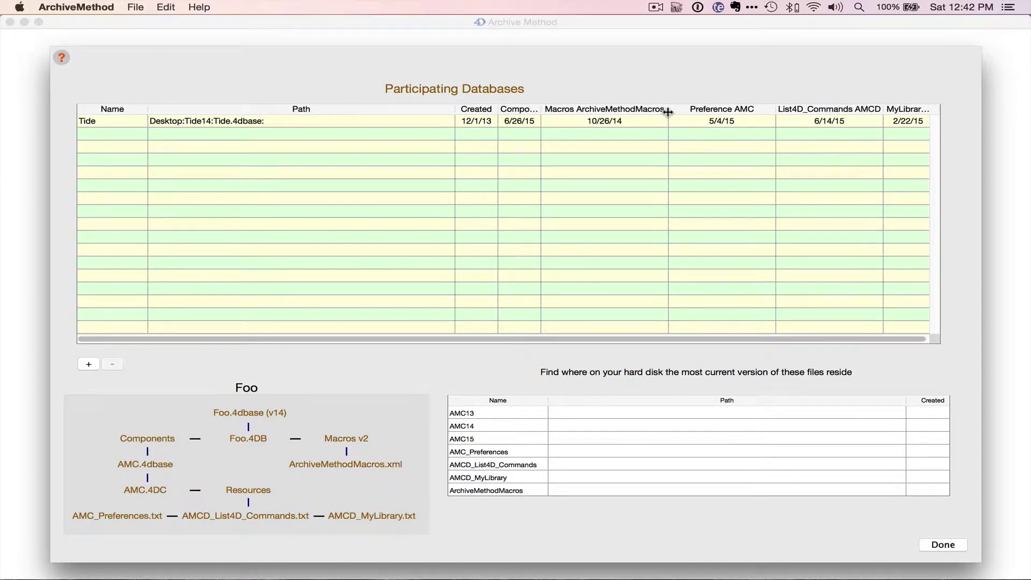
drag(541, 112, 596, 112)
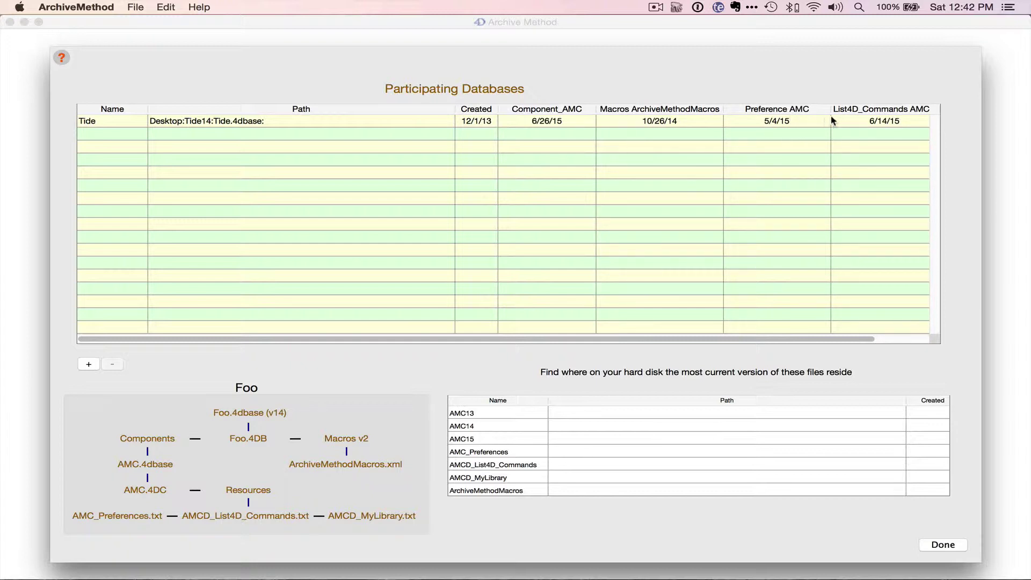
Narrow the Preference AMC and List4D_Commands AMCD columns to fit MyLibrary AMCD in the table, and show the Tide database's file structure
drag(830, 110, 790, 110)
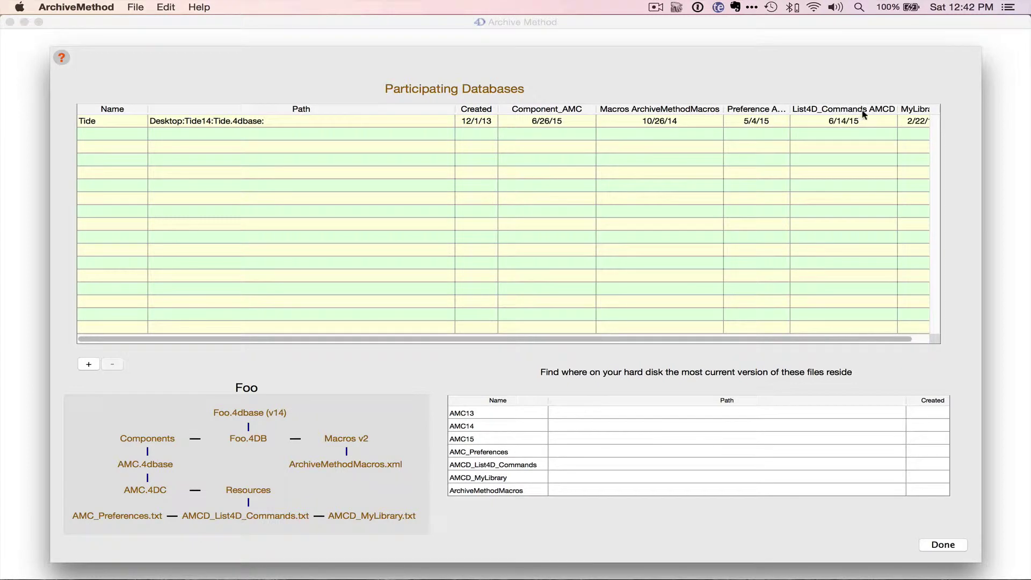
drag(897, 110, 829, 112)
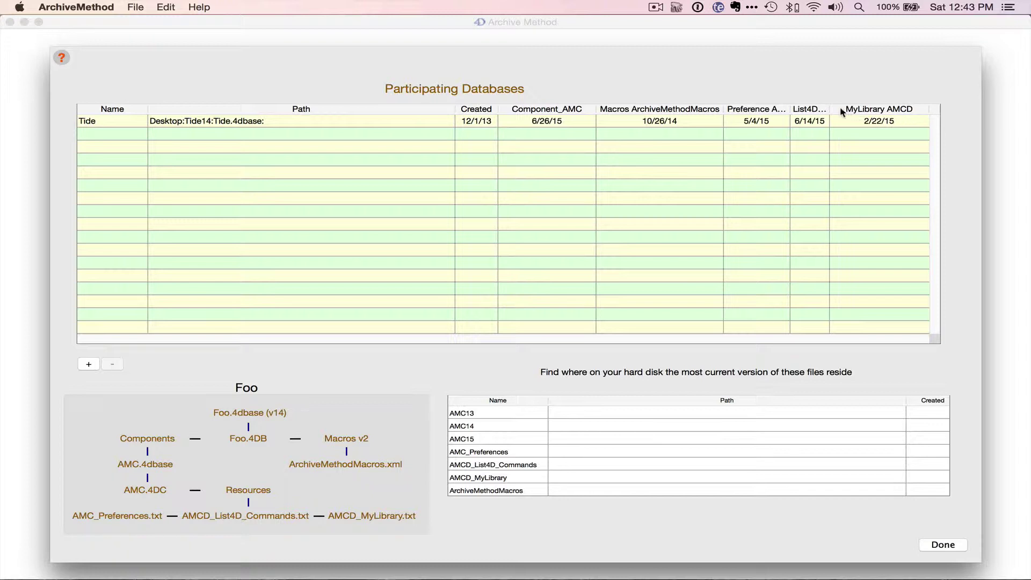
drag(829, 109, 851, 110)
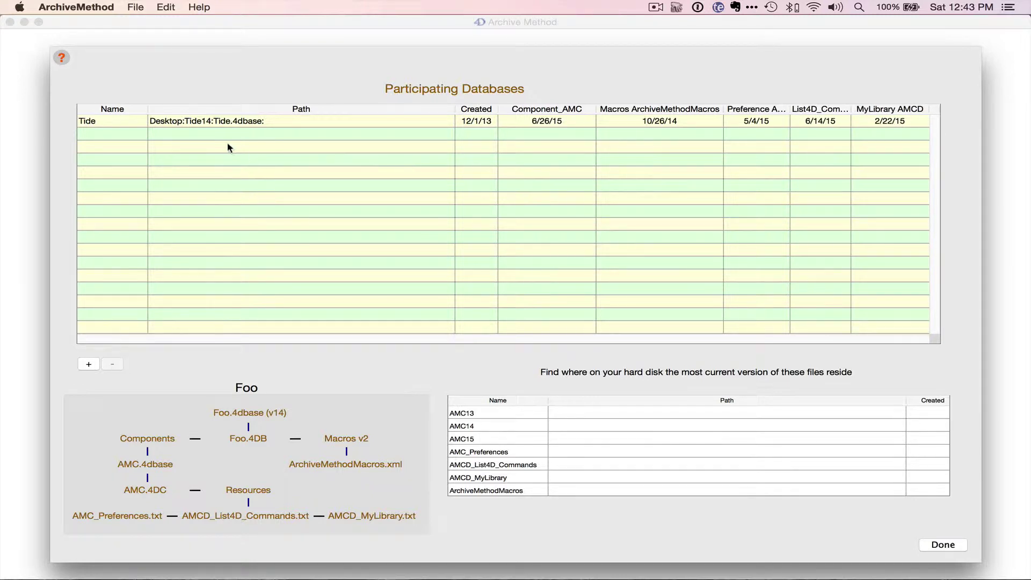
click(249, 126)
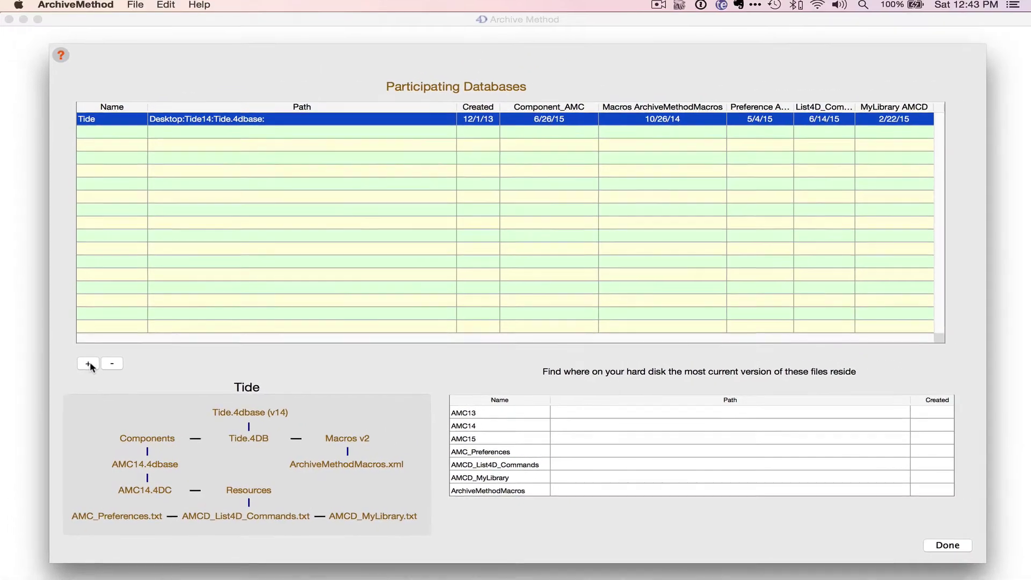
Add the v14 database BrandNew.4DB, found in BrandNew.4dbase on the Desktop, to the participating databases
click(89, 365)
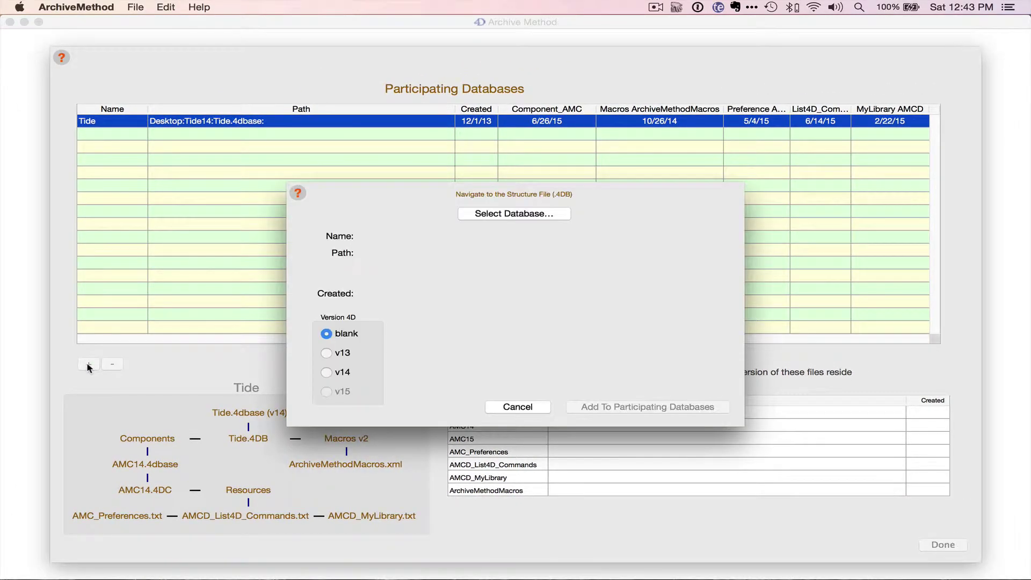
click(328, 372)
click(541, 213)
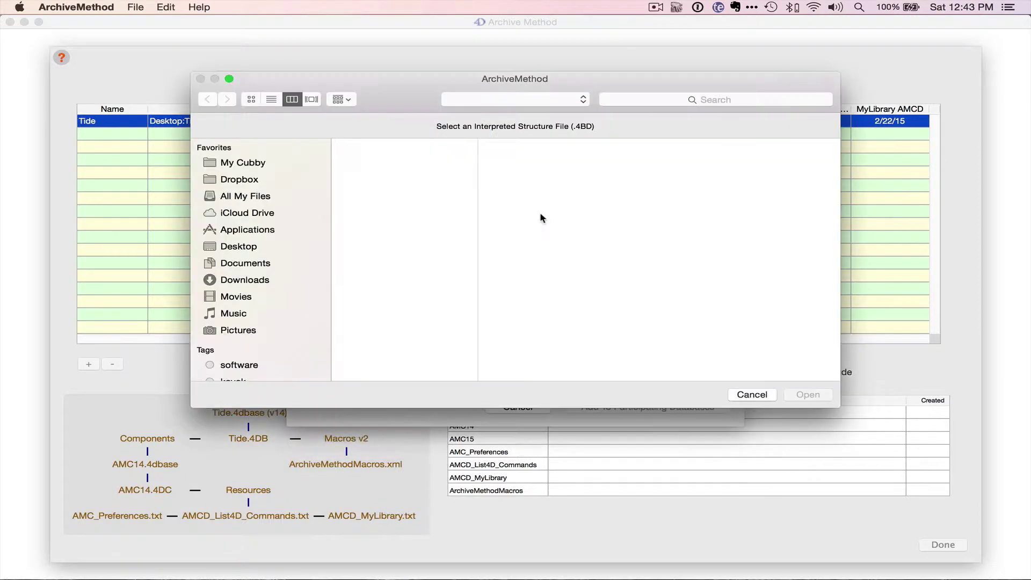
click(258, 246)
click(402, 182)
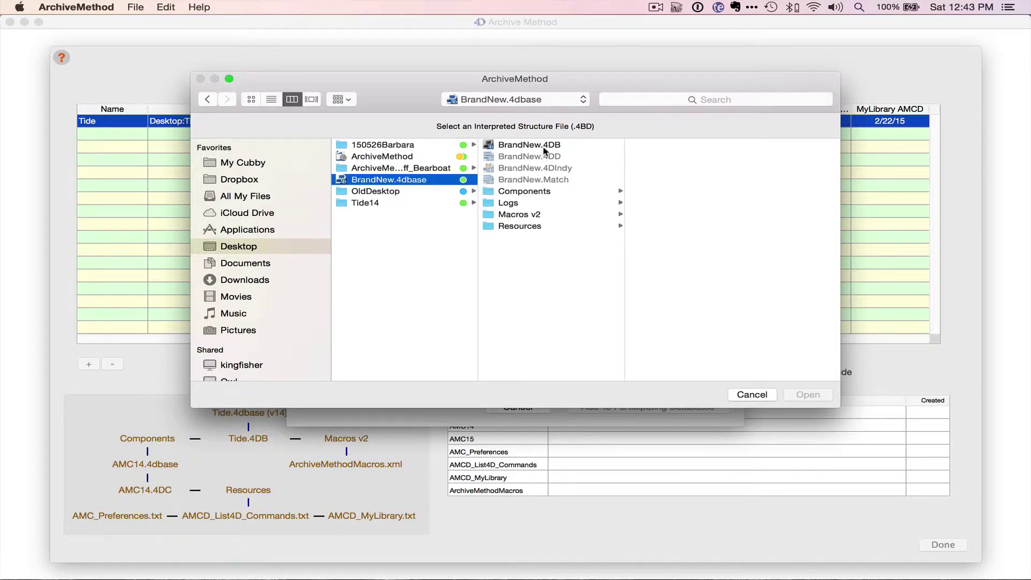
click(535, 147)
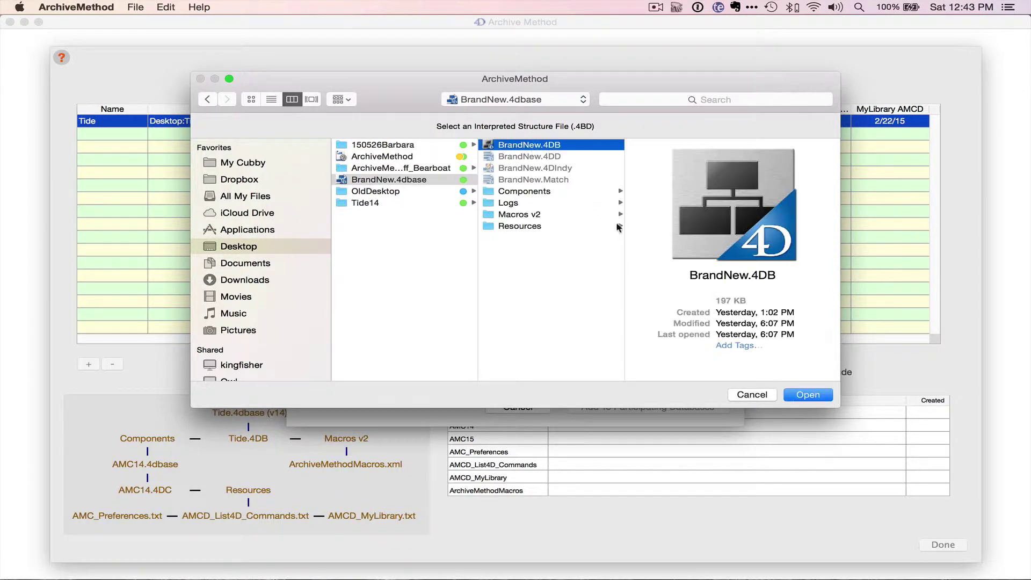
click(817, 395)
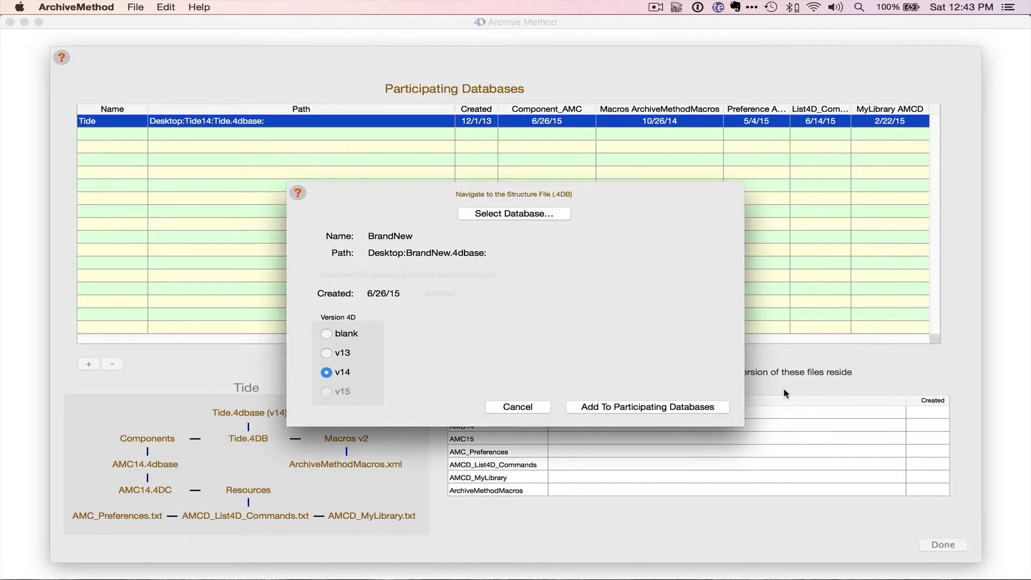
click(639, 408)
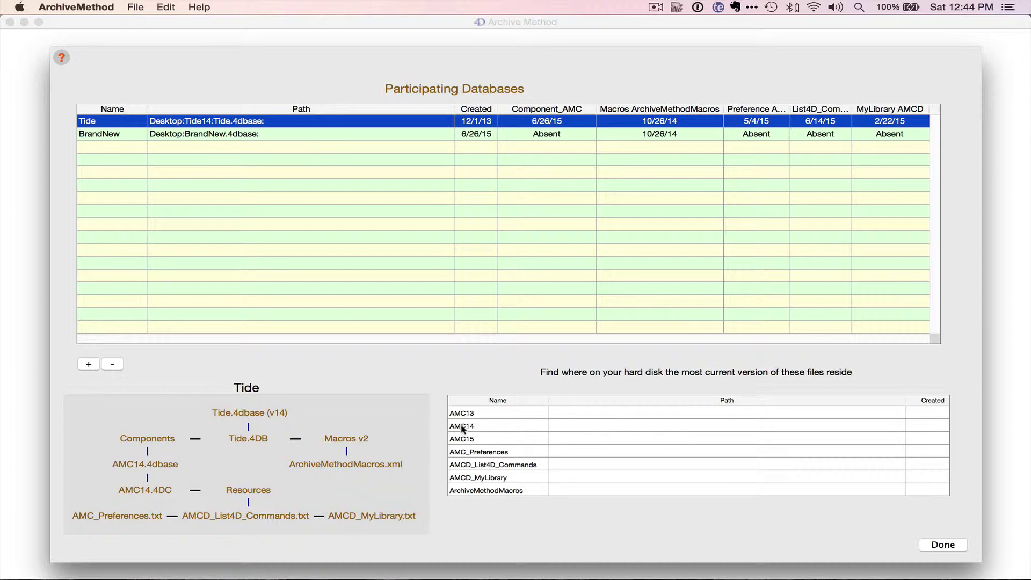
Set the AMC14 source file to AMC14.4DC from ArchiveMethodStuff_Bearboat > 150626AMC14Compiled > AMC14.4dbase on the Desktop
click(518, 426)
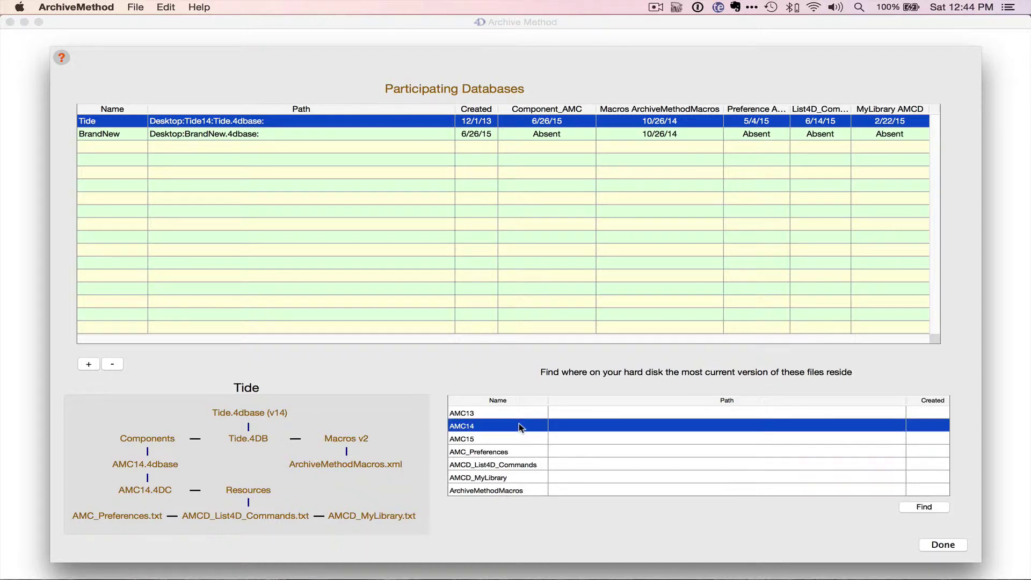
click(924, 508)
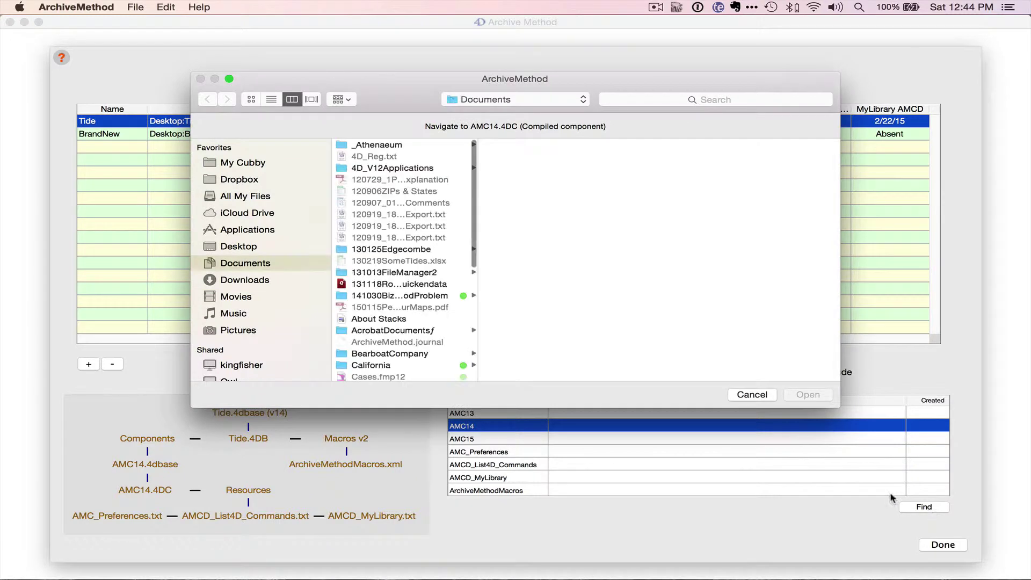
double_click(478, 317)
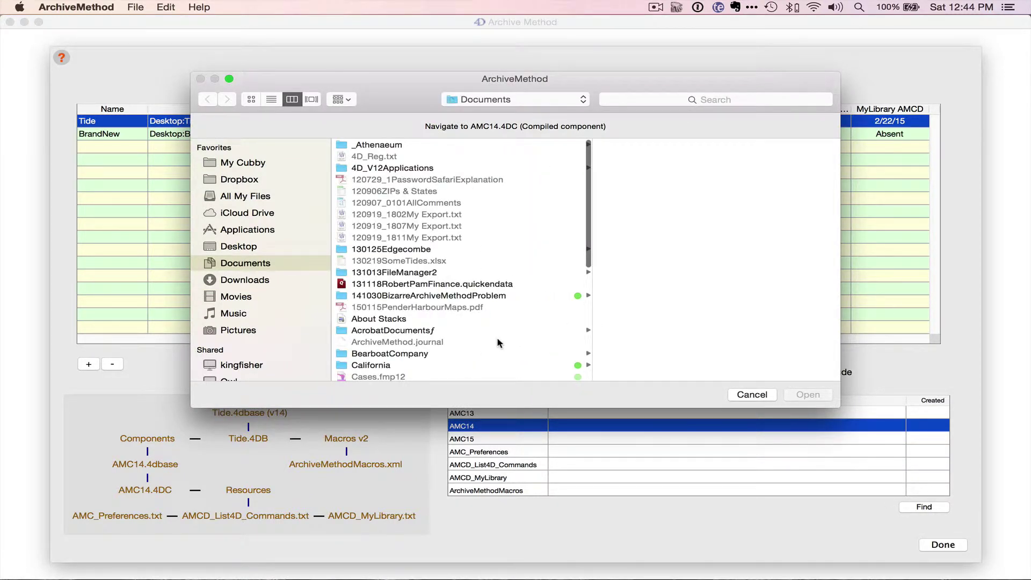
click(260, 245)
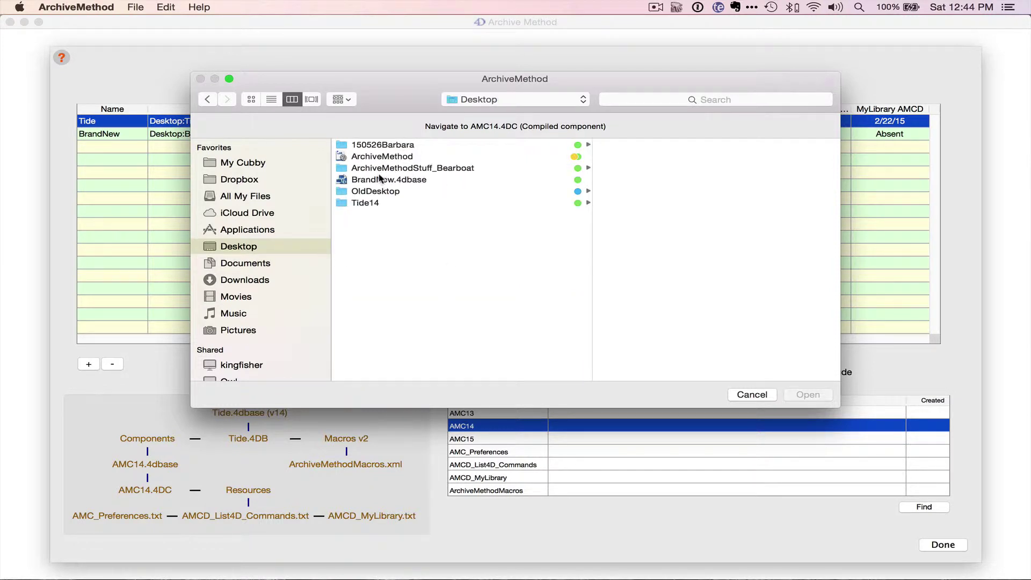
click(444, 170)
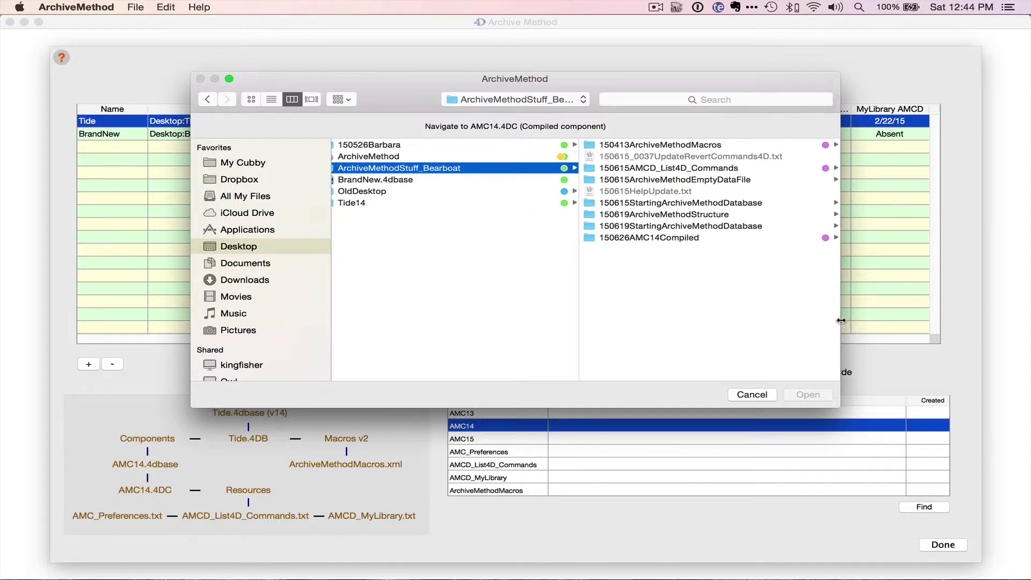
drag(841, 321, 889, 324)
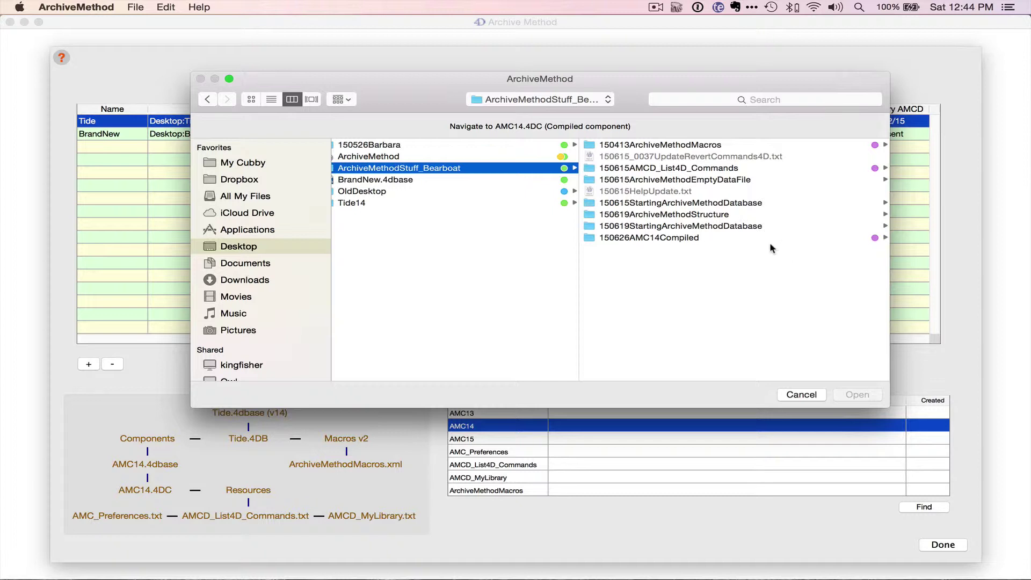
click(634, 240)
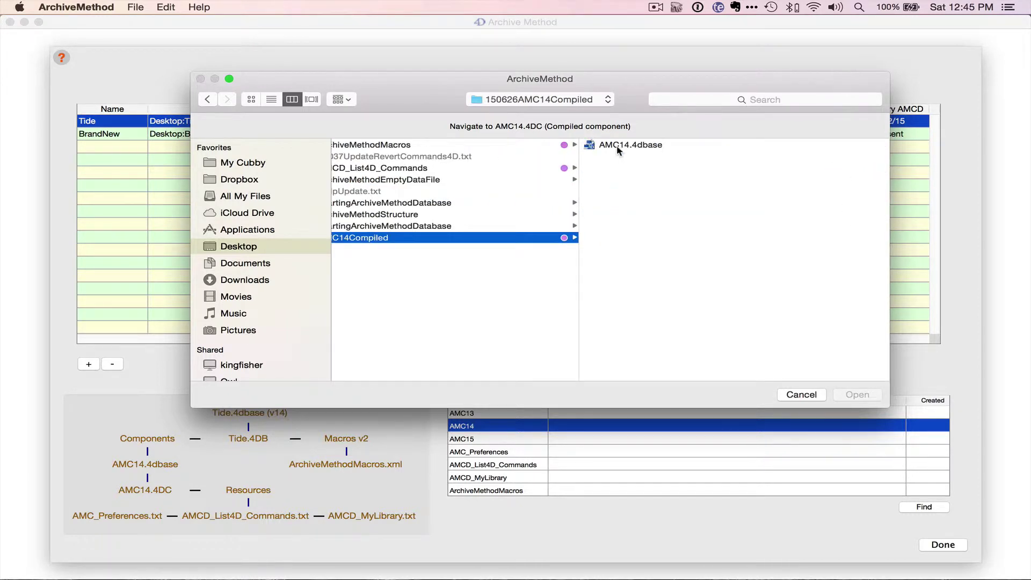
click(617, 145)
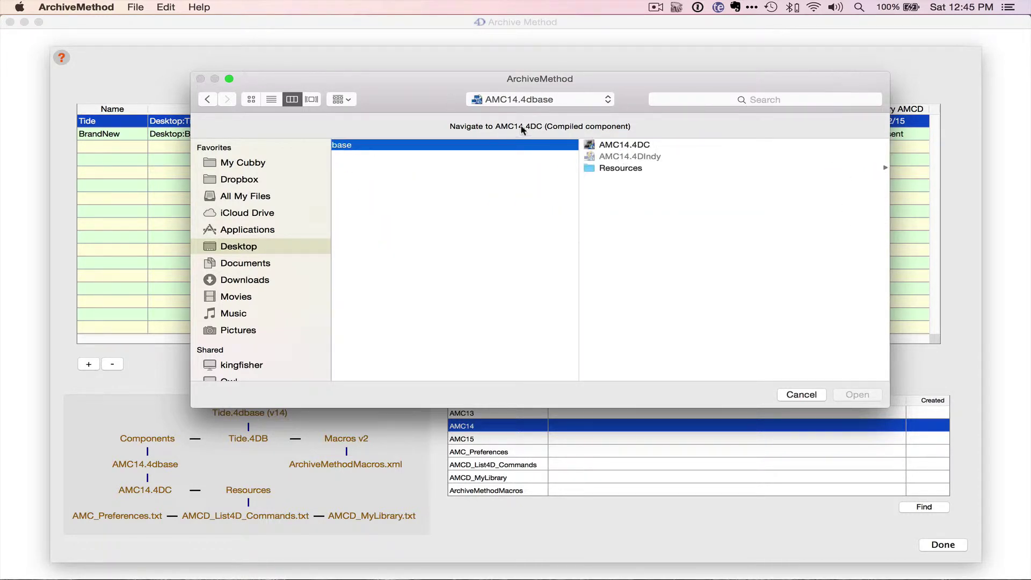
click(623, 147)
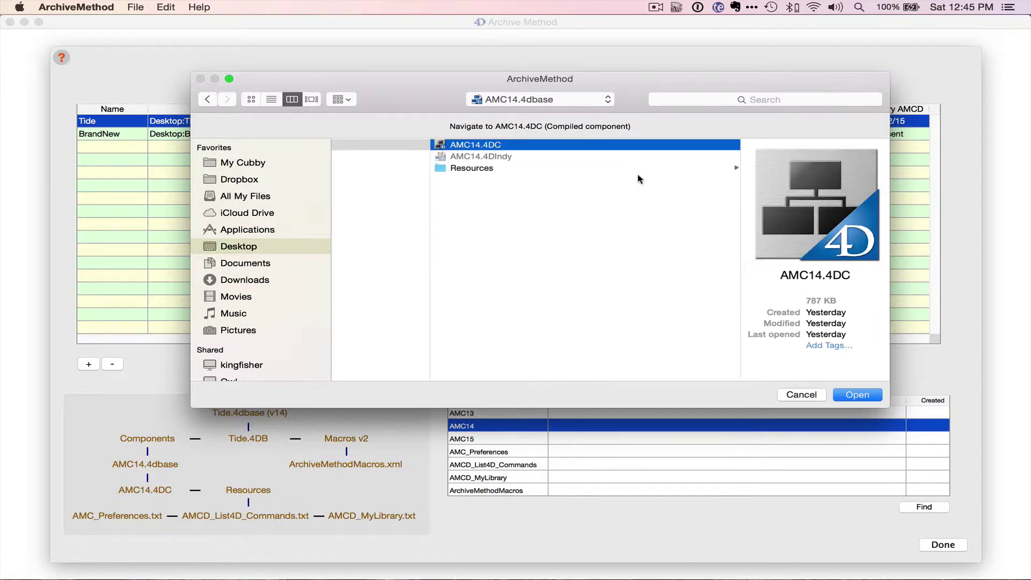
click(858, 395)
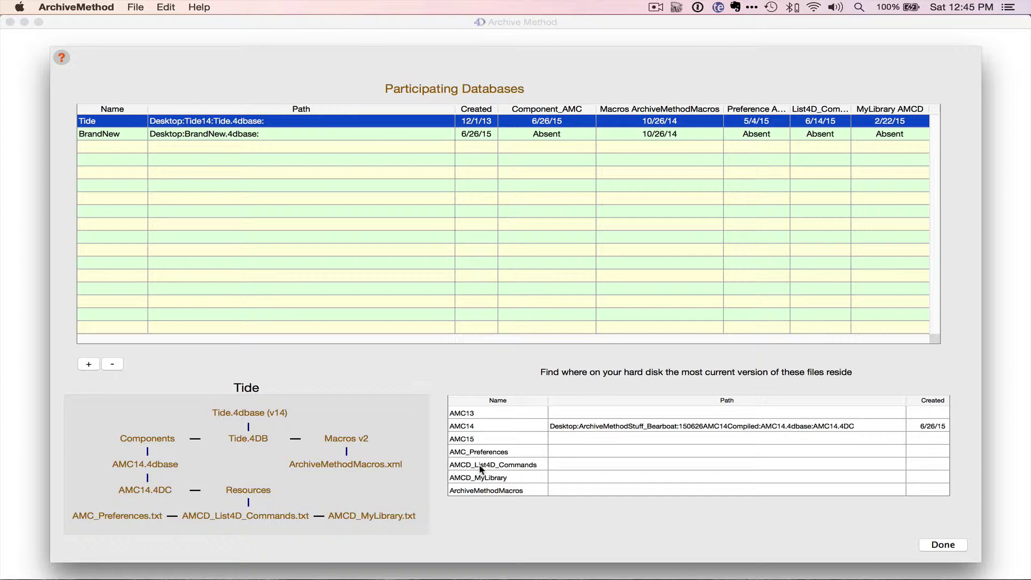
Set the AMCD_List4D_Commands source file to AMCD_List4D_Commands.txt from ArchiveMethodStuff_Bearboat > 150615AMCD_List4D_Commands on the Desktop
click(572, 465)
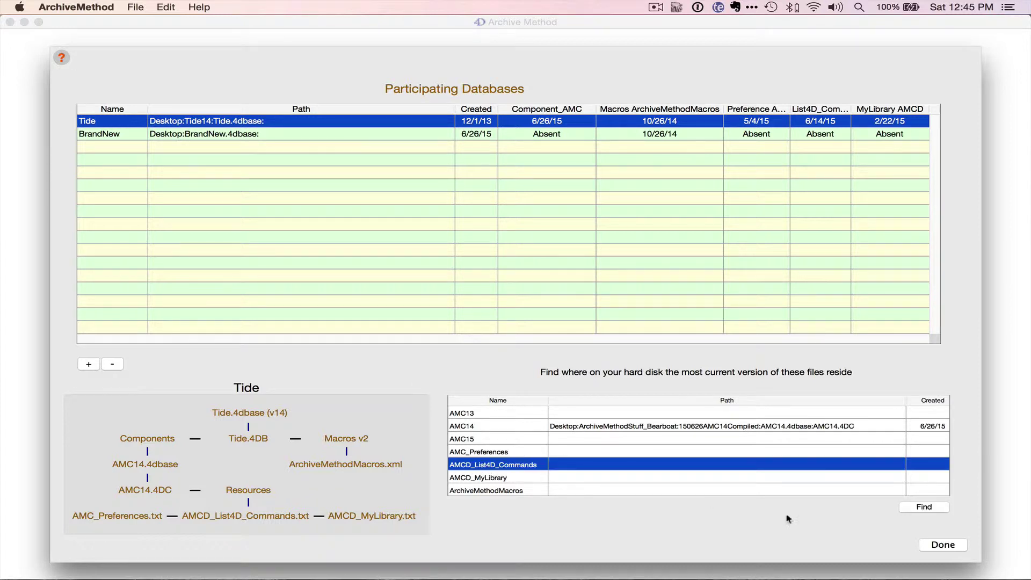
click(911, 506)
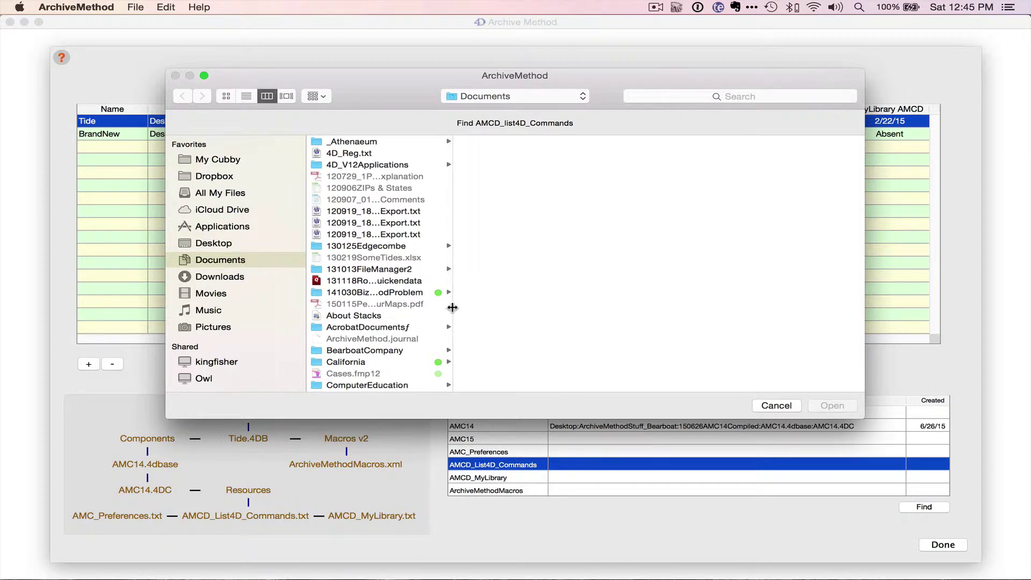
drag(450, 311, 610, 310)
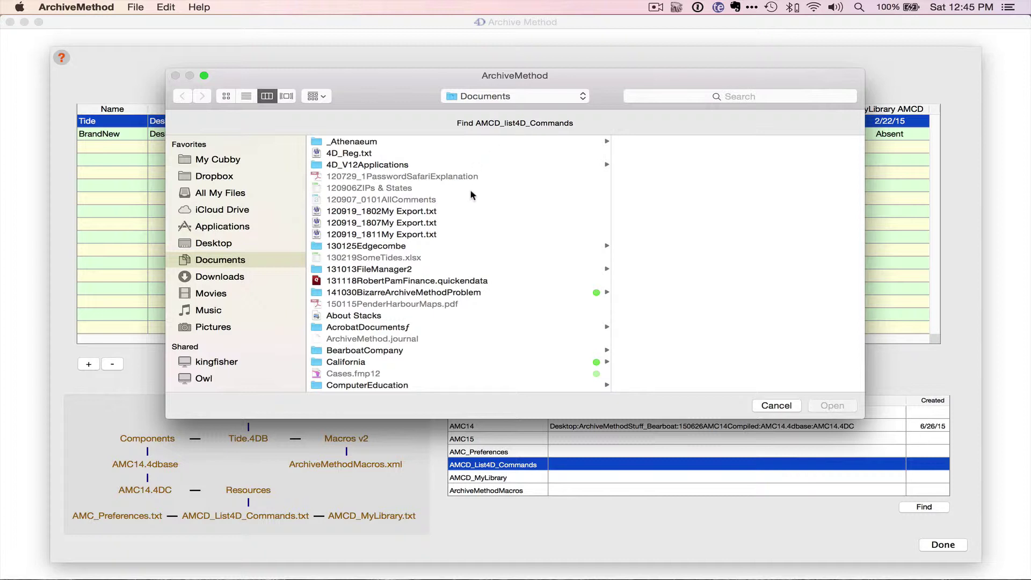
click(226, 245)
click(409, 167)
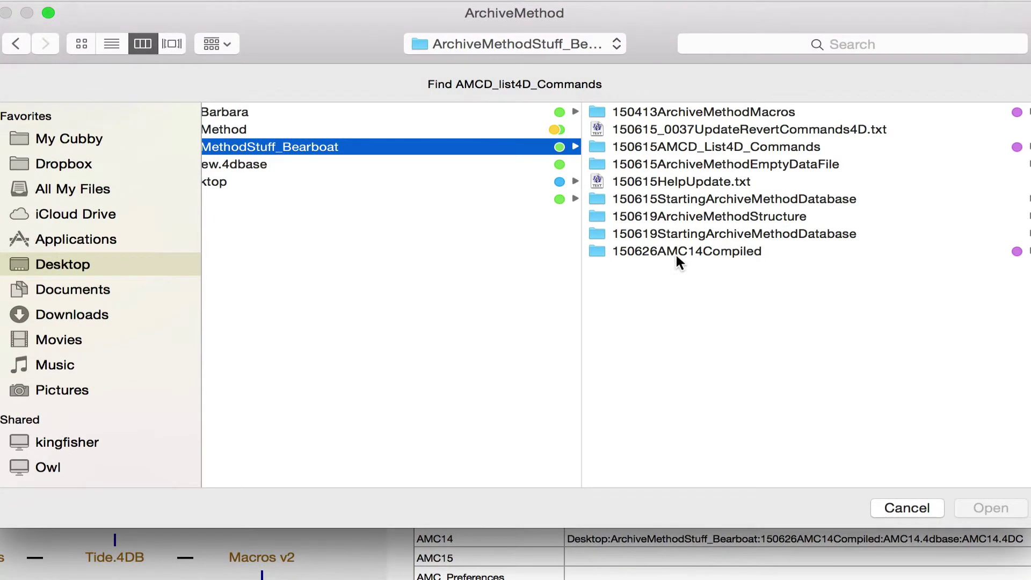
click(745, 146)
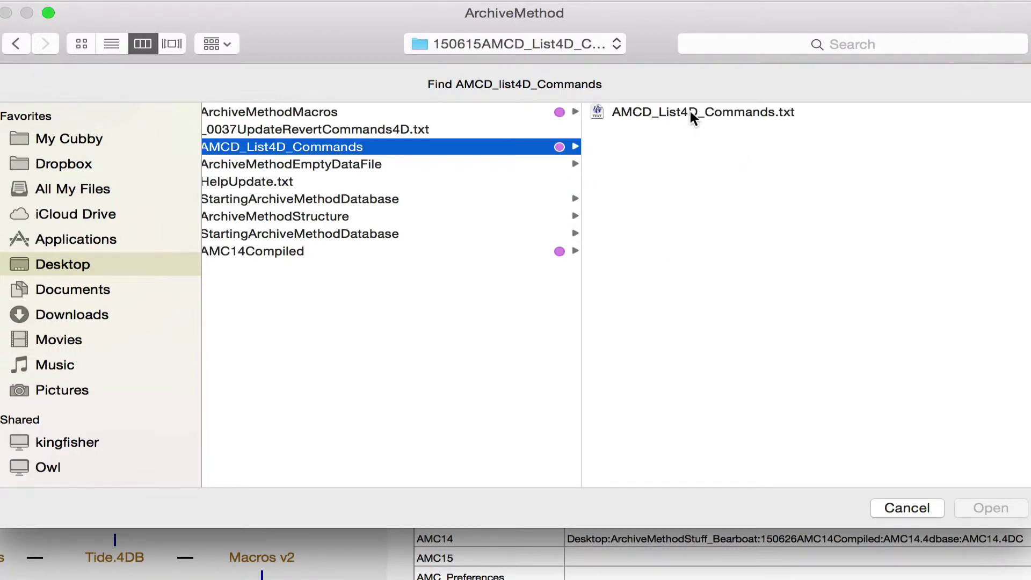
click(691, 110)
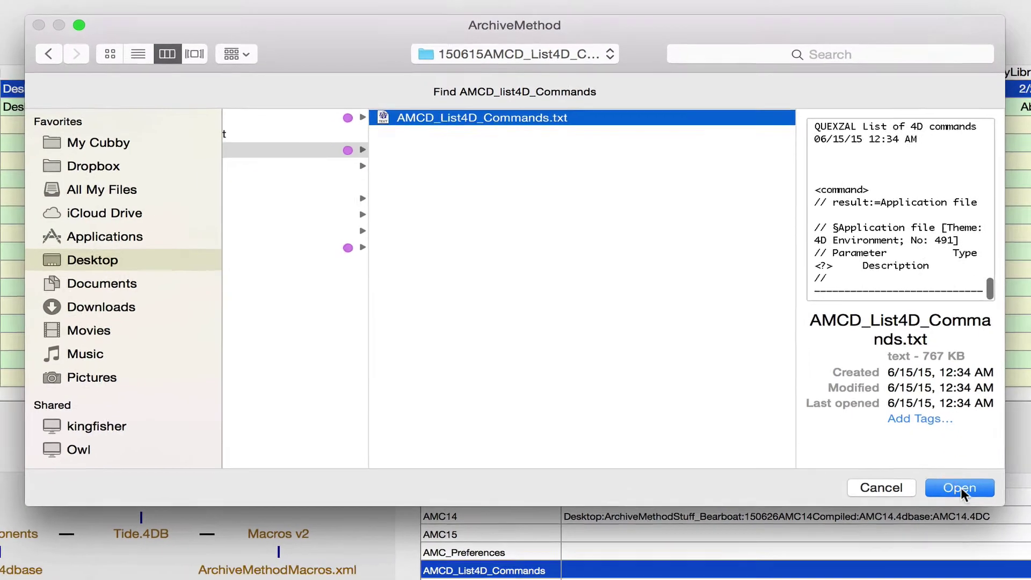
click(991, 508)
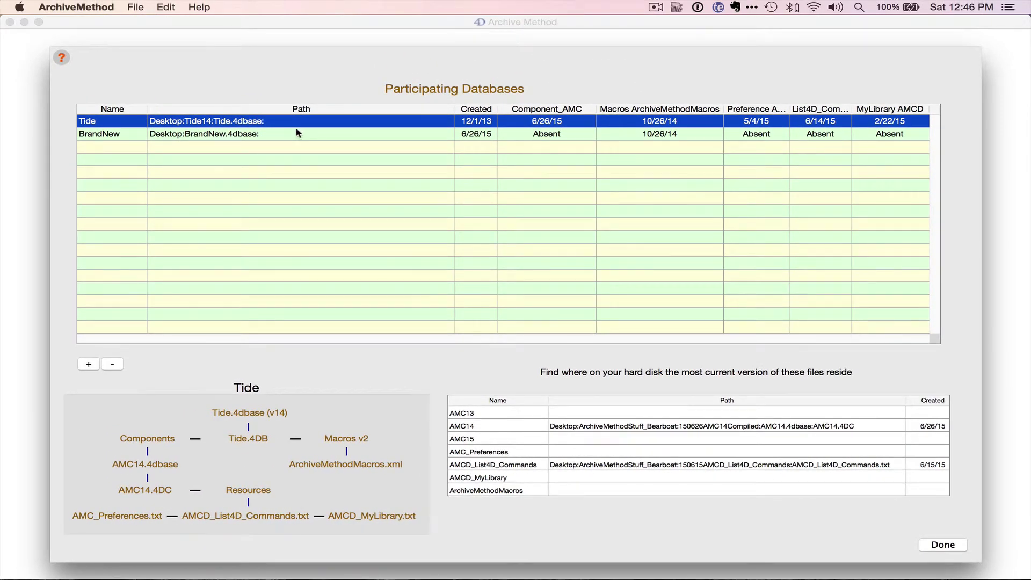
Place the AMC14 component in the BrandNew participating database and dismiss the installation notice
click(297, 133)
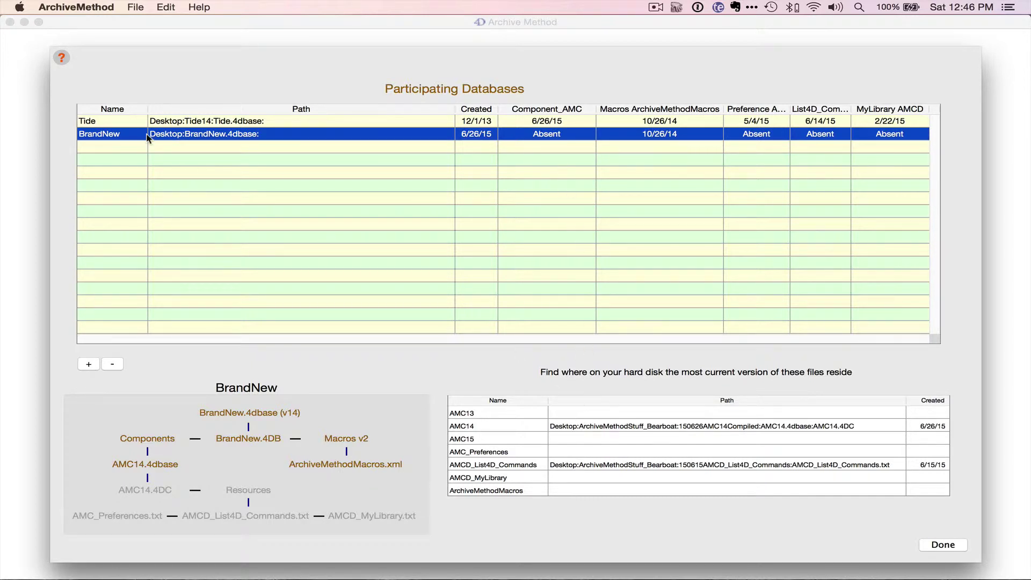
click(620, 428)
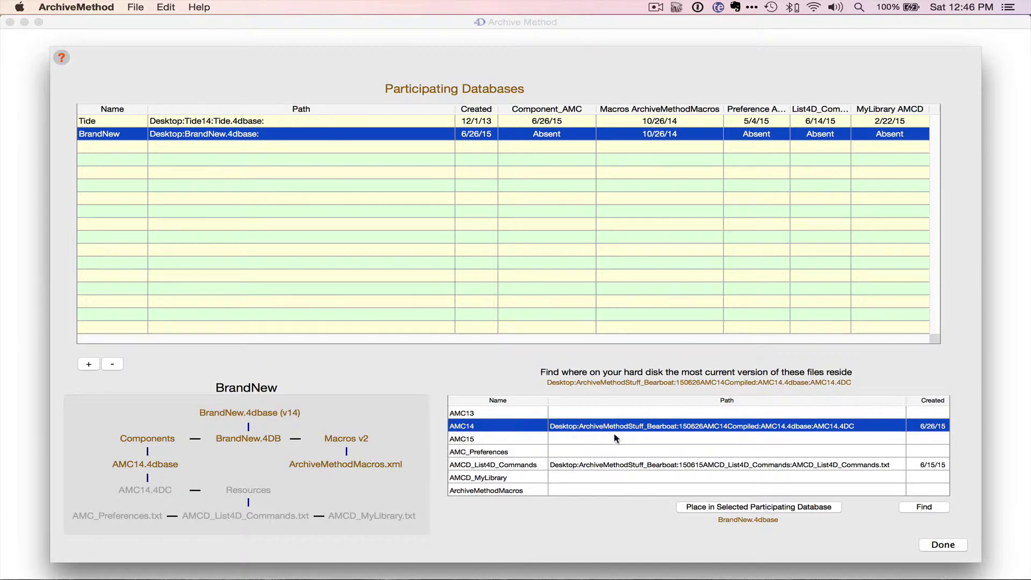
click(762, 508)
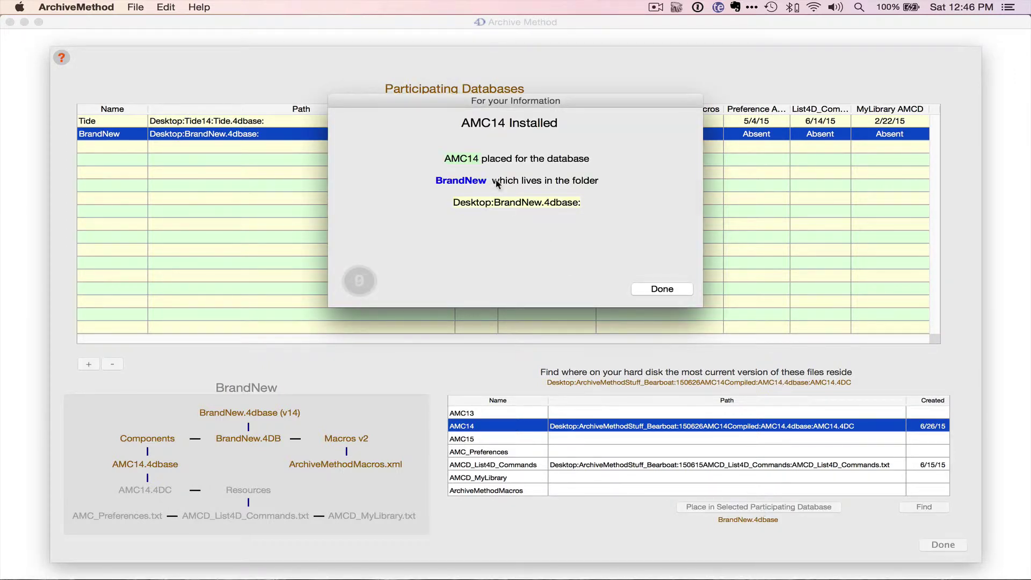
click(661, 291)
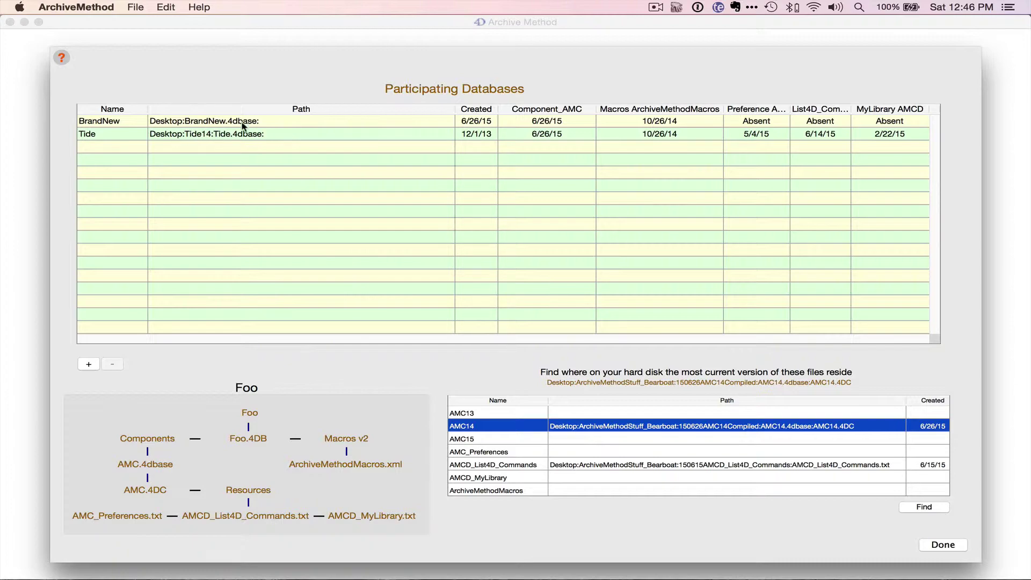
Place AMCD_List4D_Commands in the BrandNew database, show BrandNew's file structure, and close the participating databases window
click(271, 119)
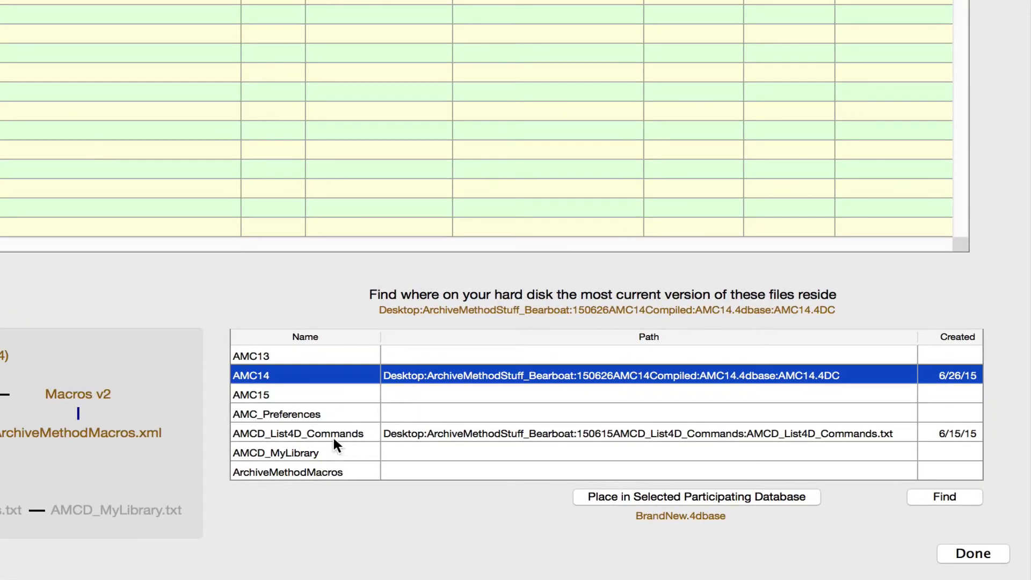
click(444, 436)
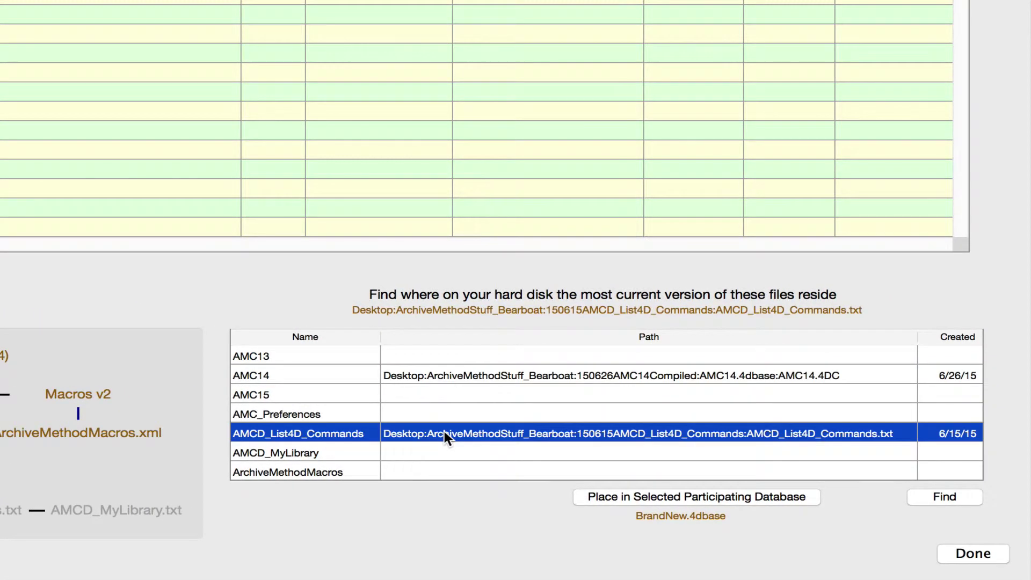
click(691, 497)
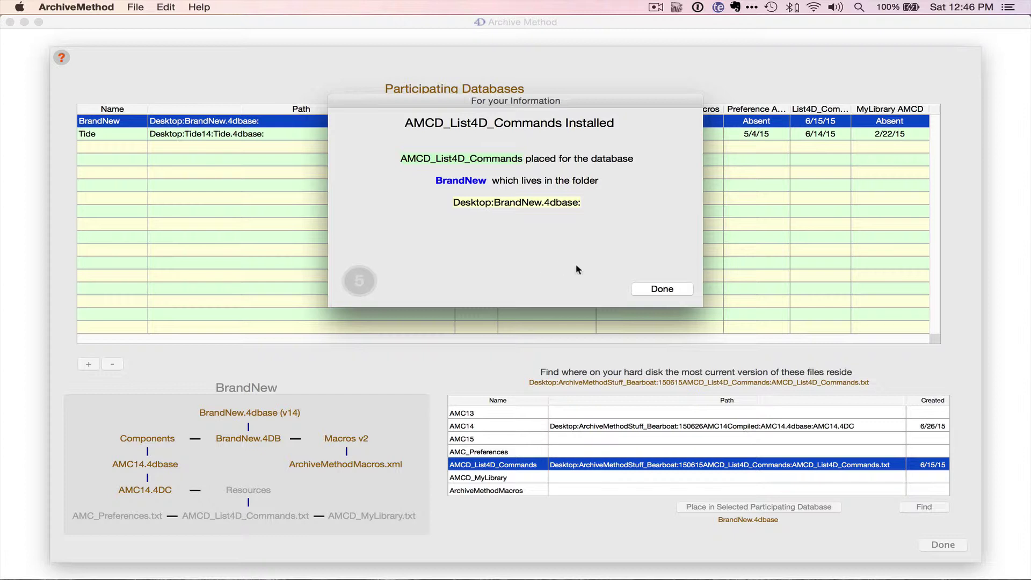
click(649, 288)
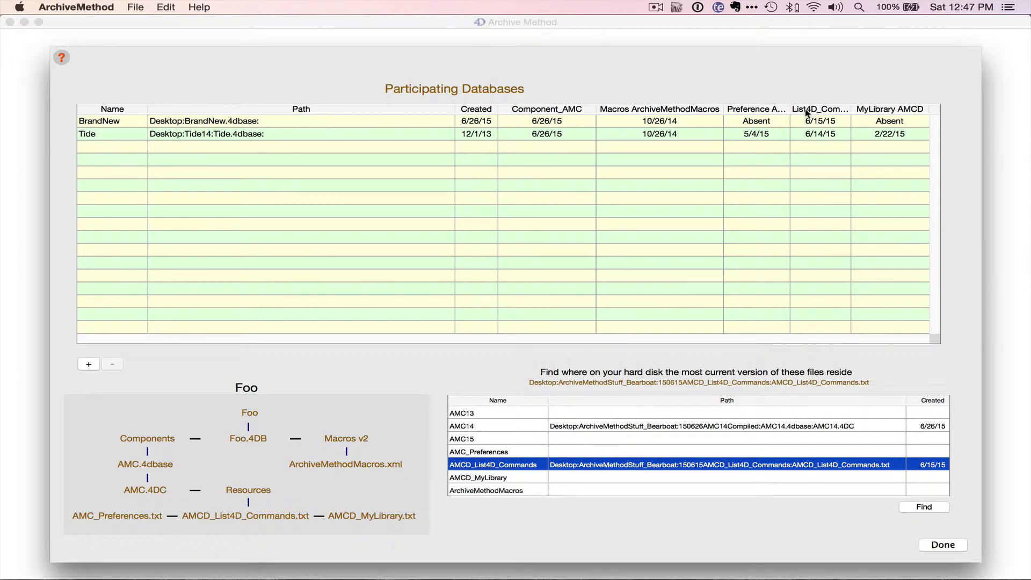
click(336, 125)
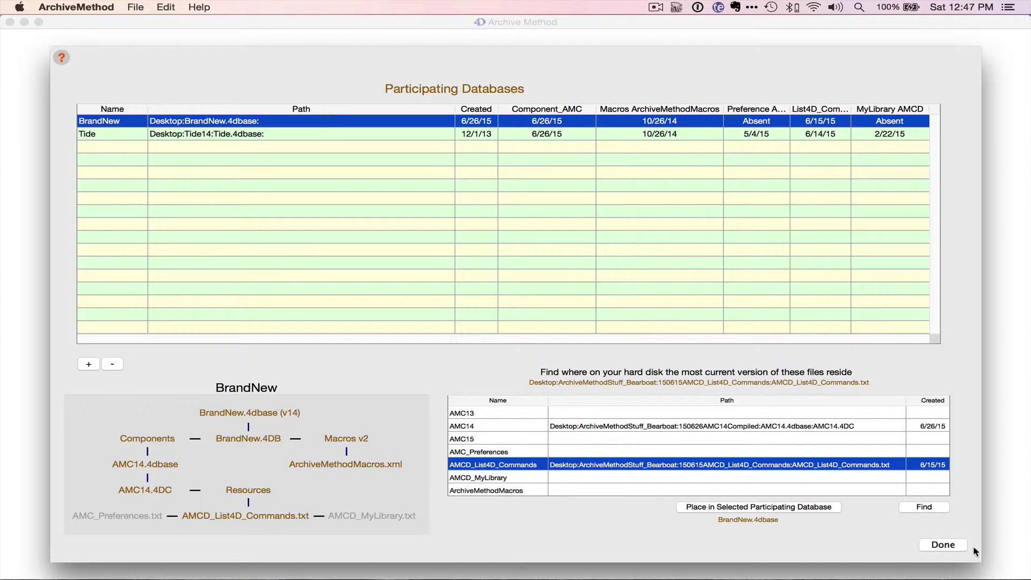
click(951, 546)
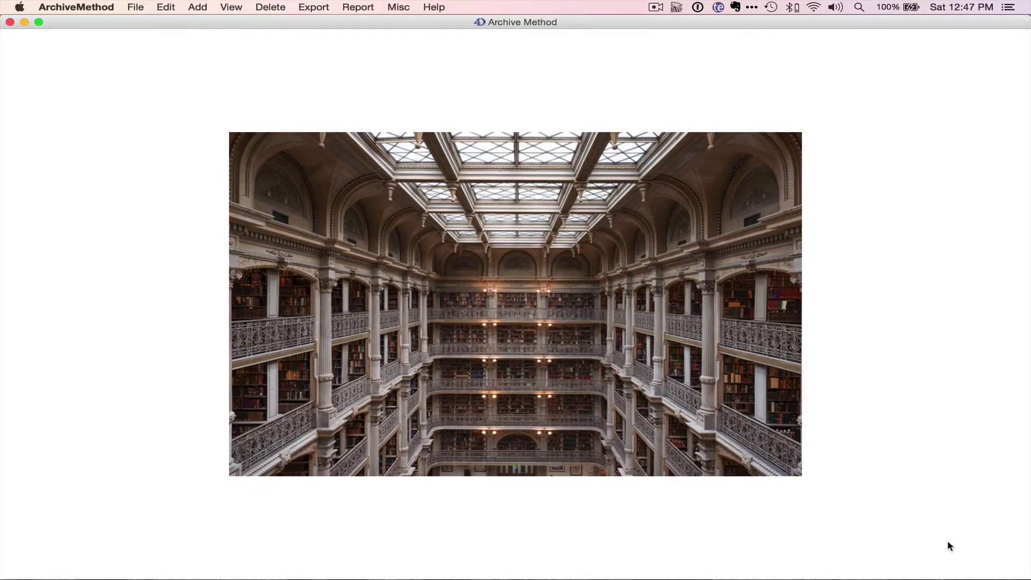
In the user preferences, set the export root location to the custom folder Desktop:Frog:Mouse and create the AMC preference file
click(398, 7)
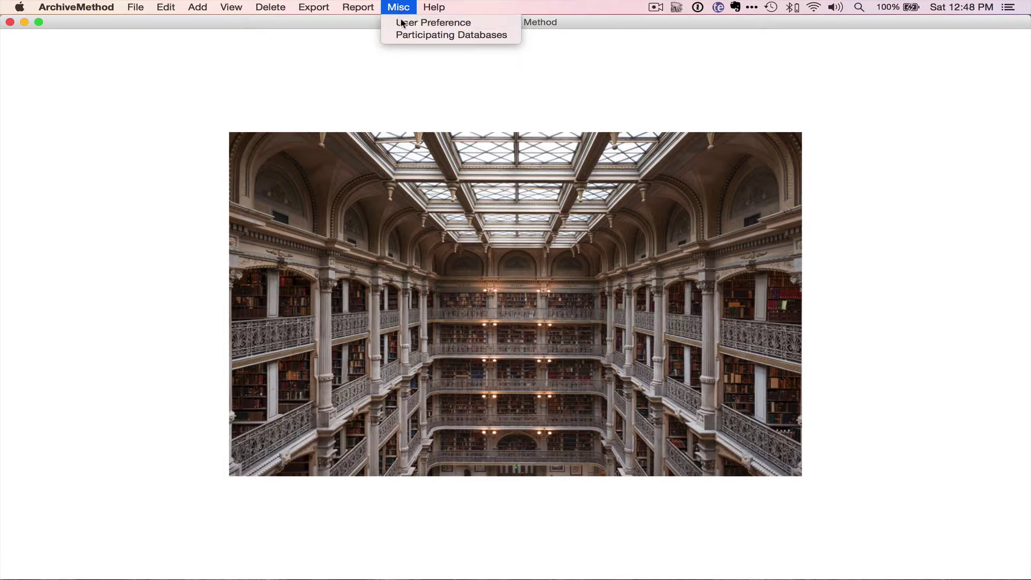
click(401, 22)
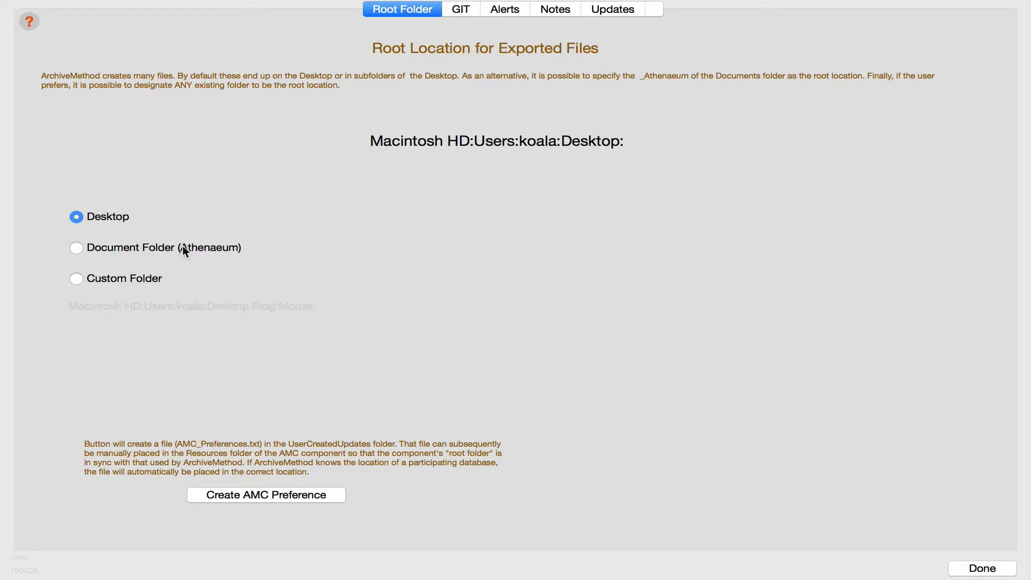
click(108, 278)
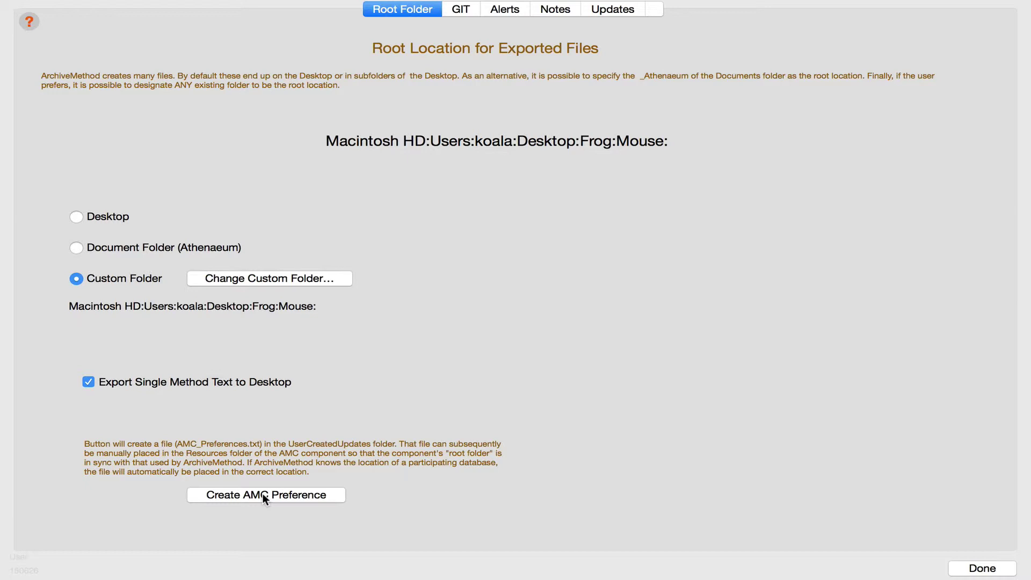
click(263, 494)
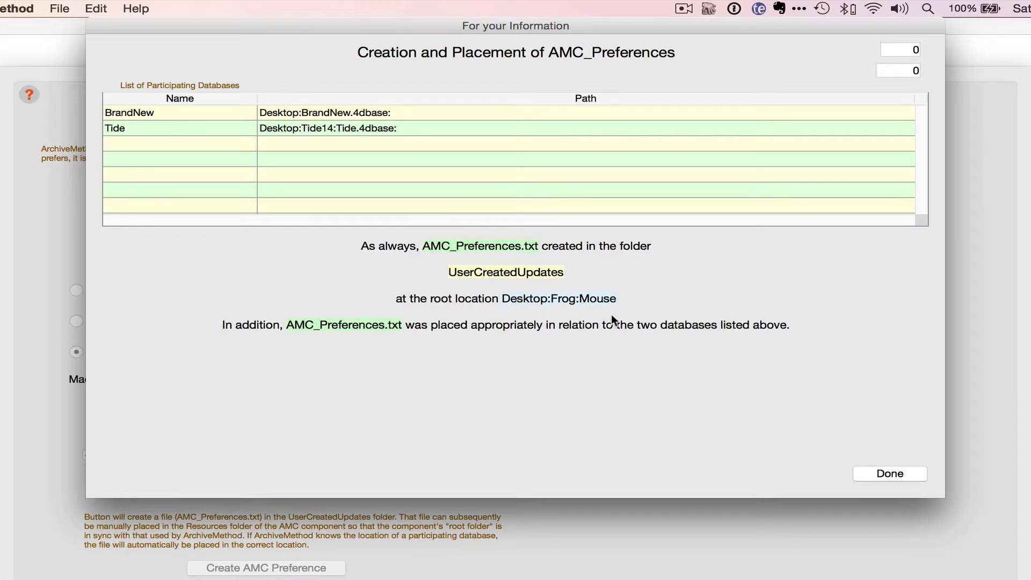
click(892, 473)
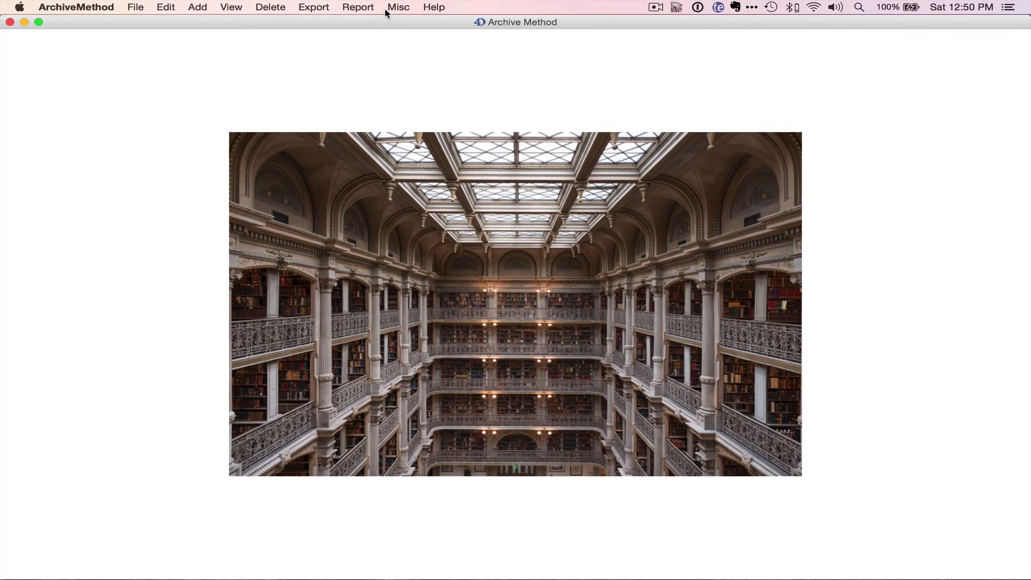
Reopen the participating databases and check BrandNew's file structure for the AMC_Preferences file, then close the window
click(398, 7)
click(392, 34)
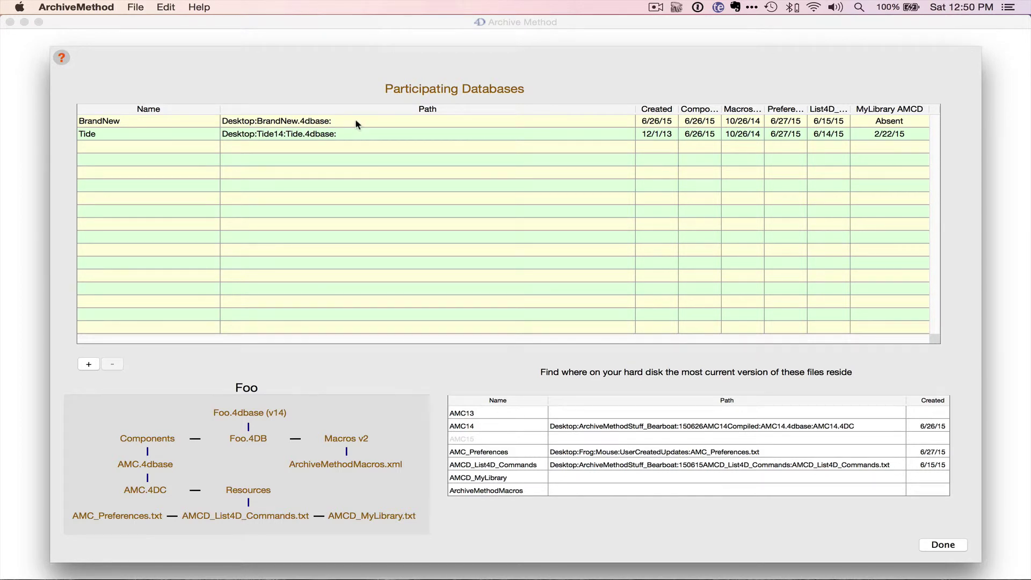
click(356, 121)
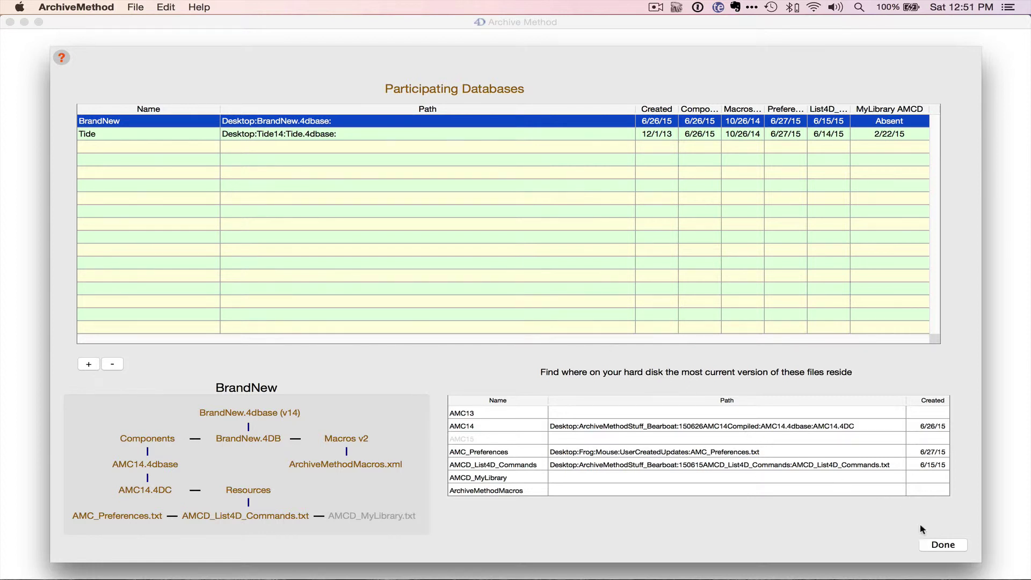
click(944, 545)
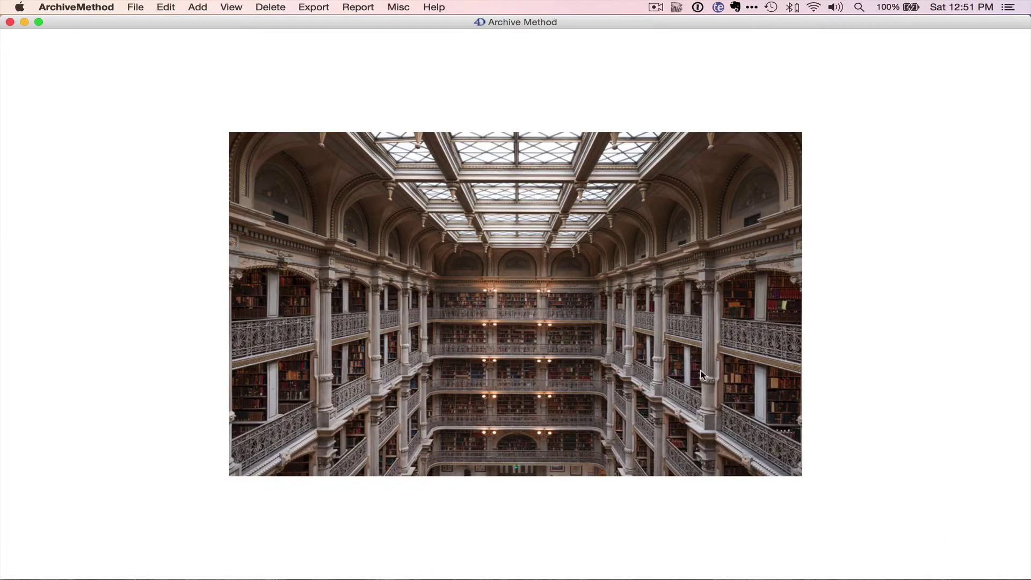
Export the project methods from About through ArrayFromTextNoProcessing of all databases as an AMCD_MyLibrary file, and close the multiple-methods export
click(231, 7)
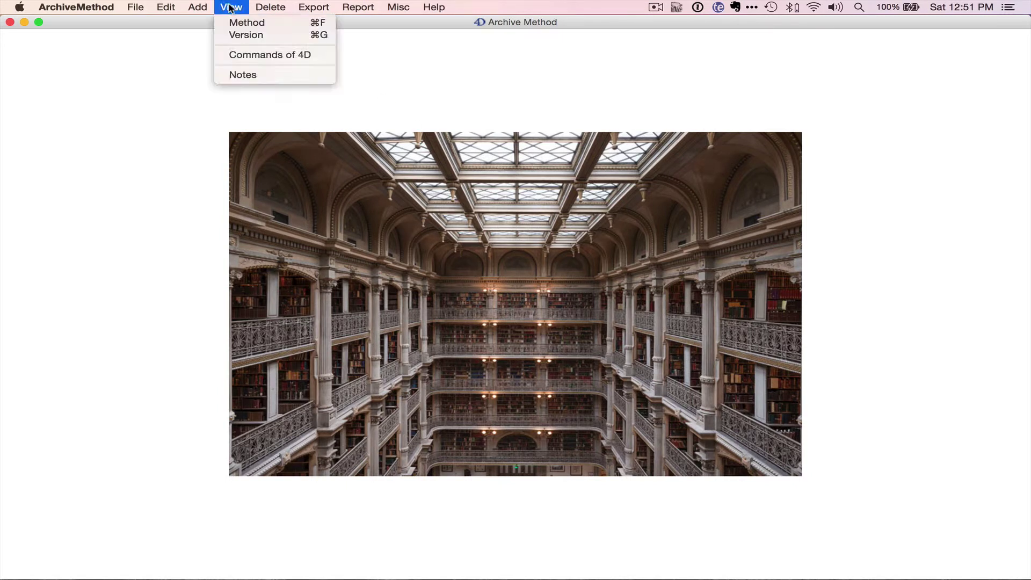
mouse_move(207, 7)
mouse_move(241, 7)
mouse_move(310, 4)
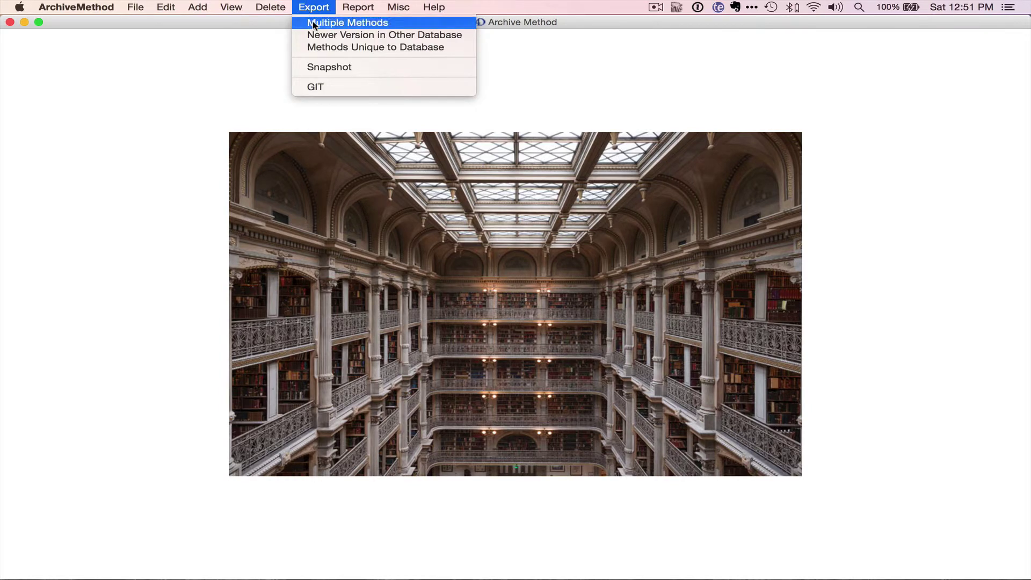
click(313, 22)
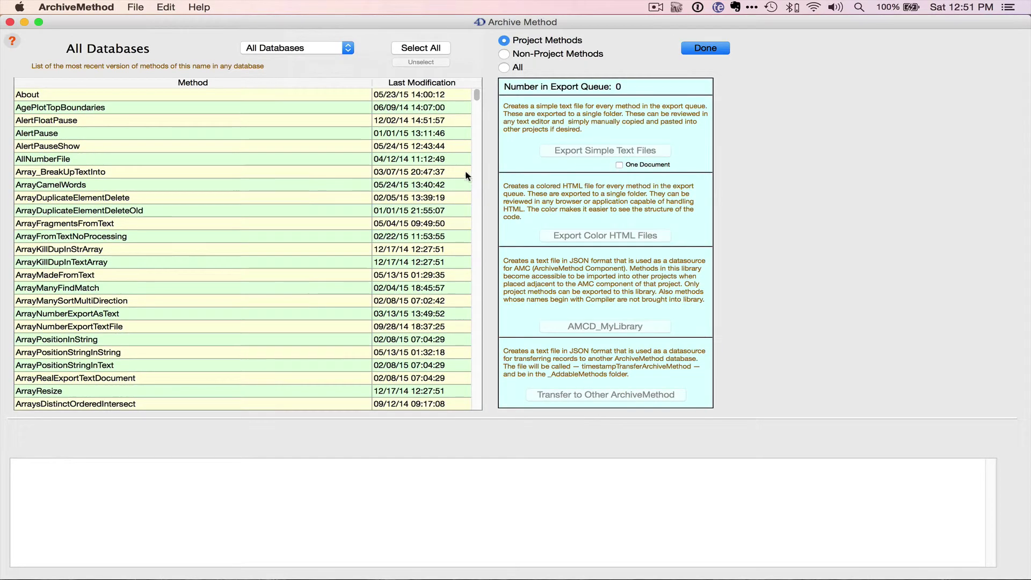
click(202, 91)
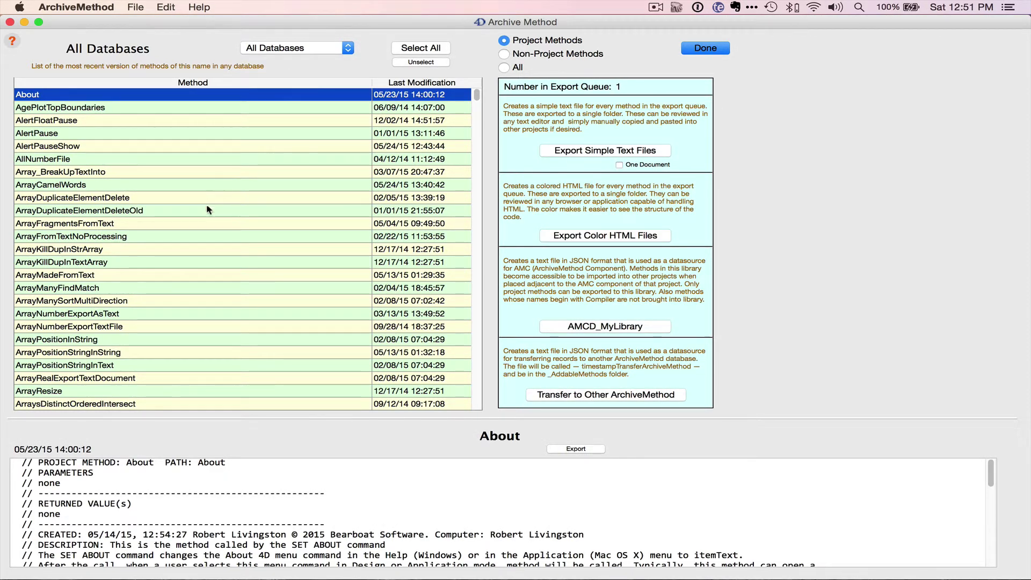
shift+click(205, 233)
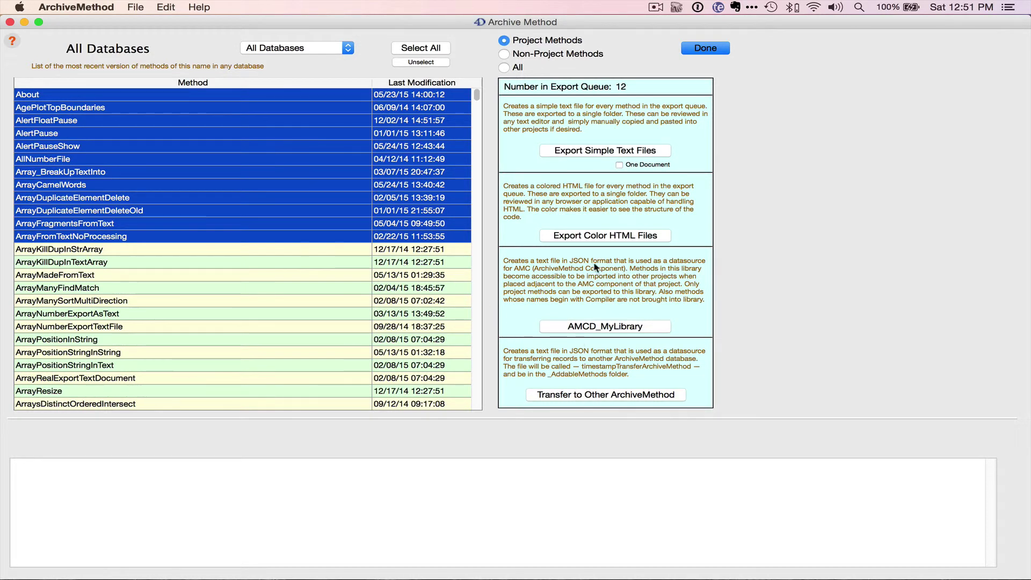
click(600, 328)
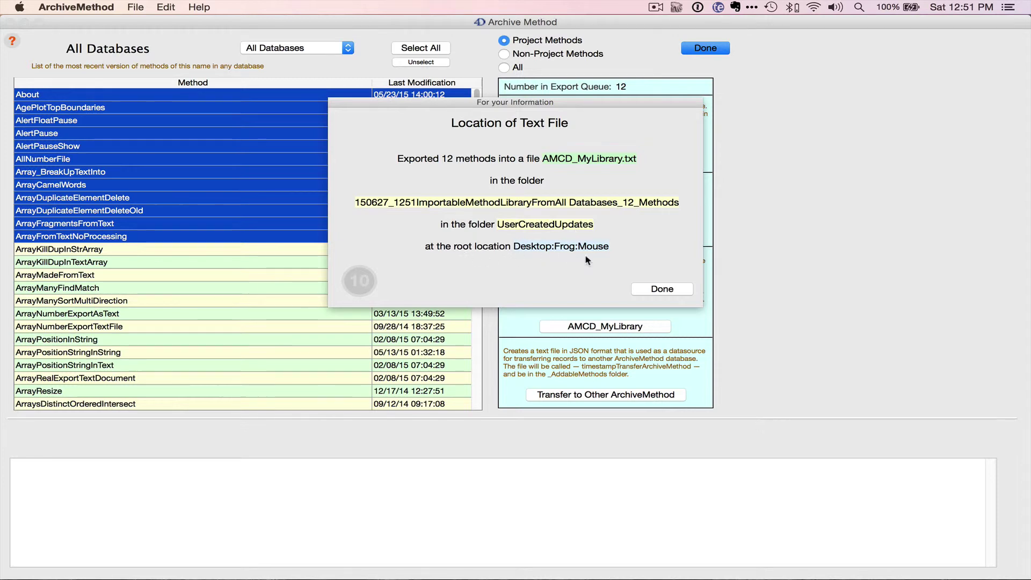
click(664, 292)
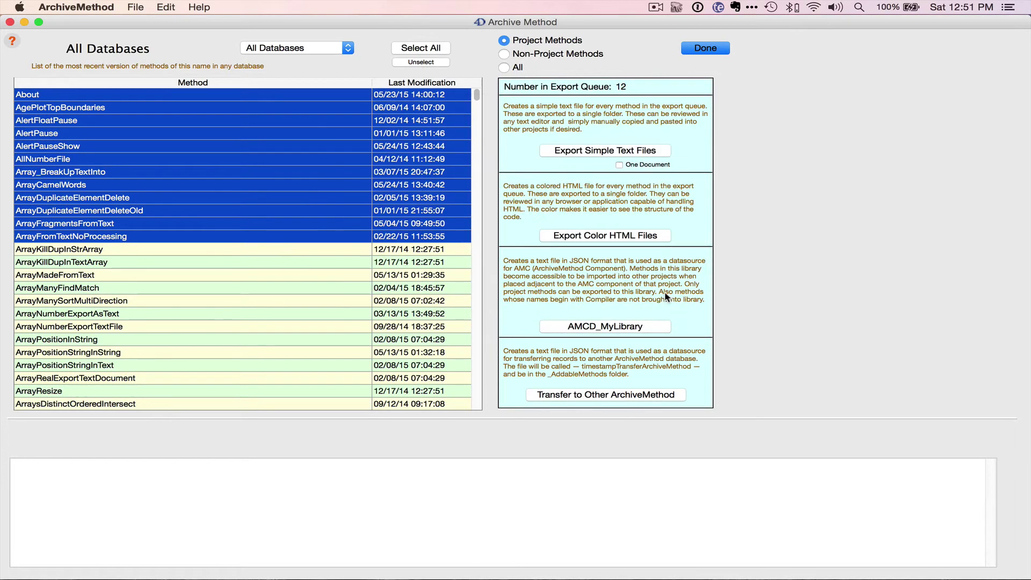
click(707, 49)
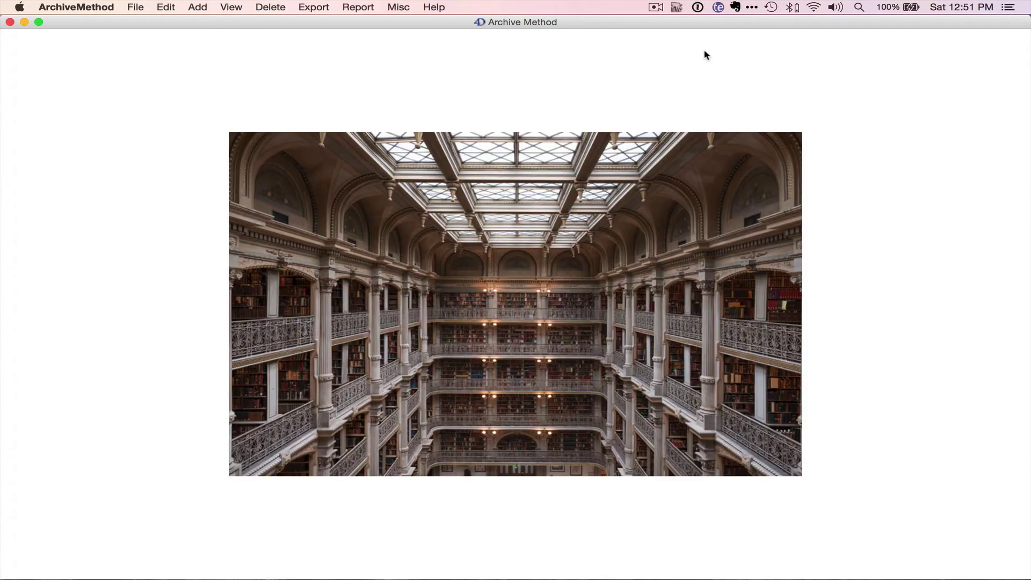
Return to the participating databases and show BrandNew's file structure to check its AMCD_MyLibrary file
click(400, 7)
click(416, 35)
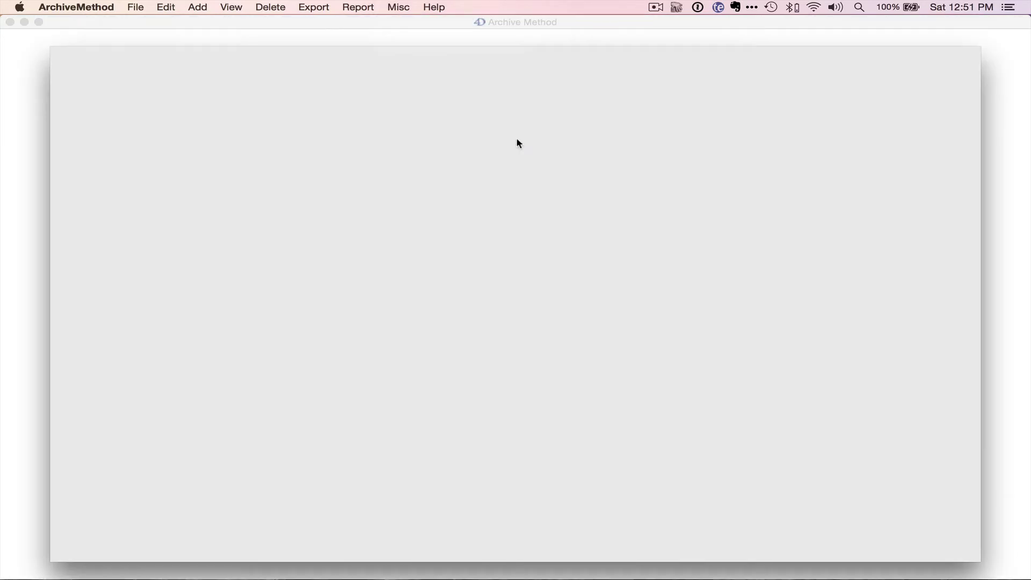
click(300, 120)
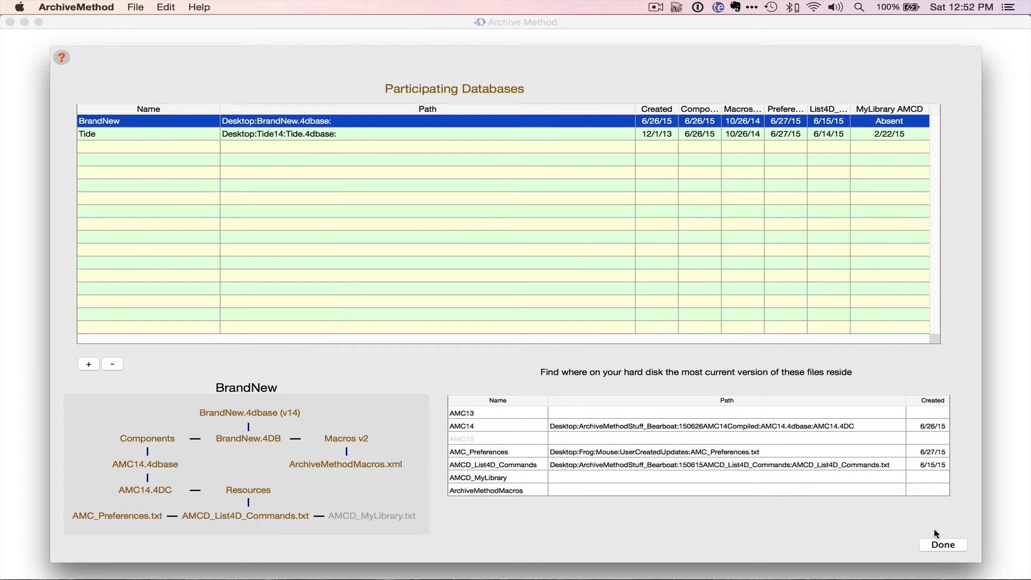
Leave the participating databases, create the AMCD_List4D_Commands text file from the list of 4D commands, and dismiss the placement information
click(959, 544)
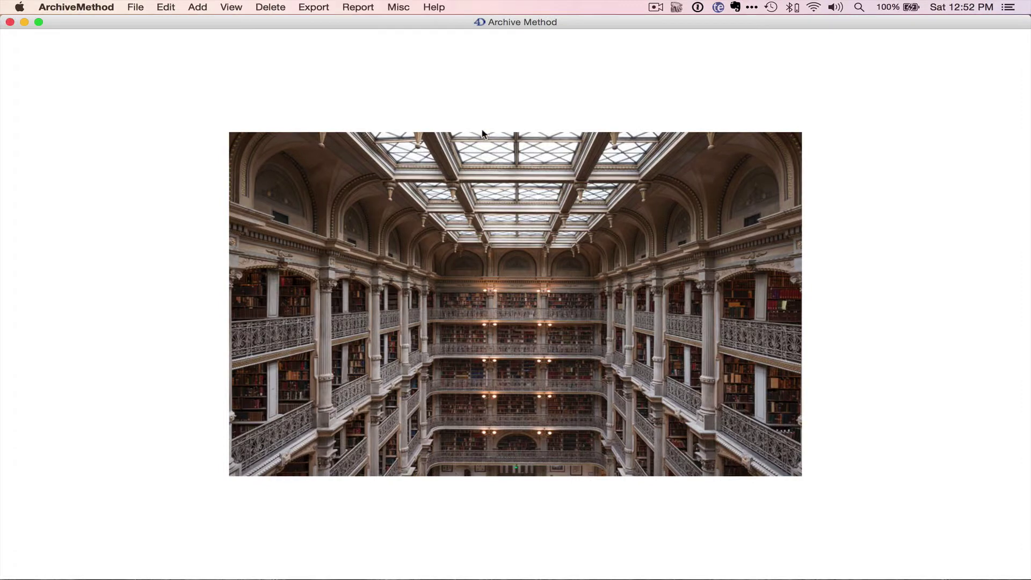
click(231, 7)
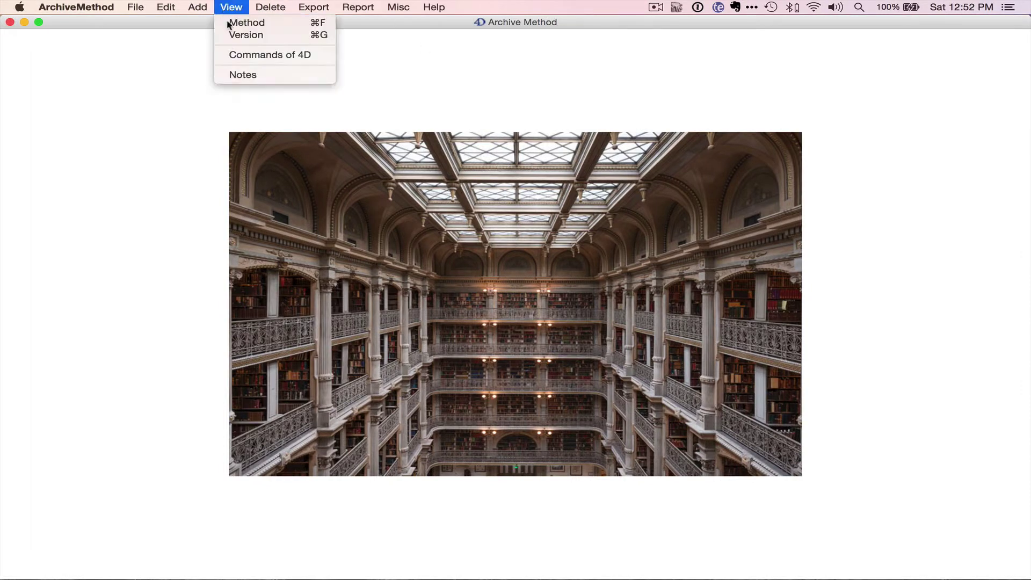
click(240, 54)
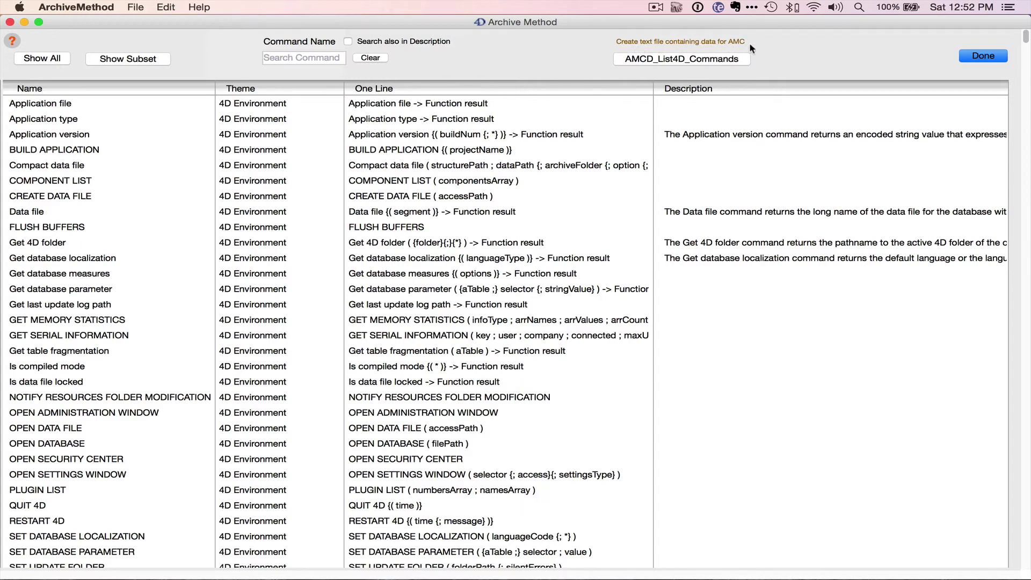
click(681, 59)
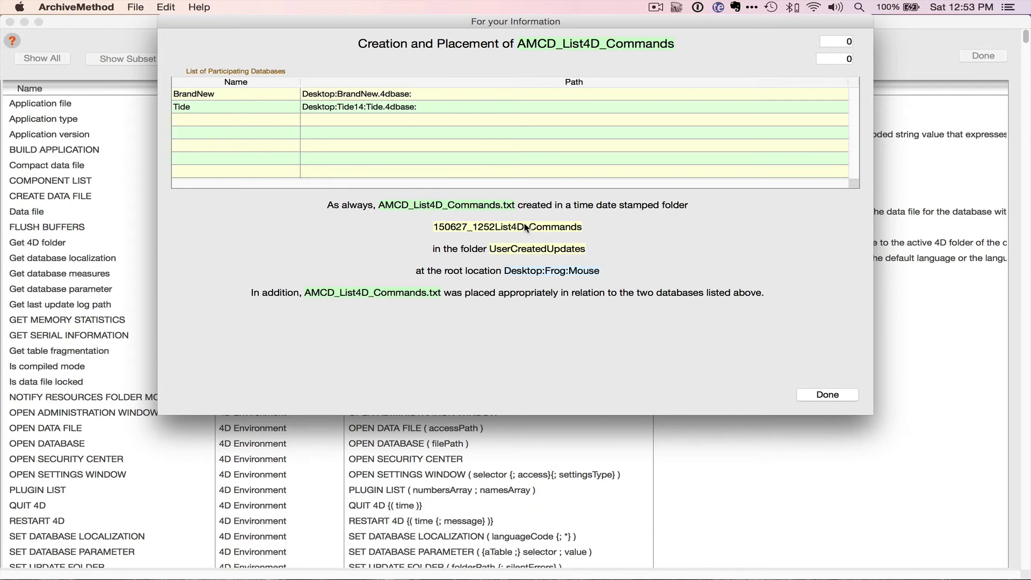
click(839, 394)
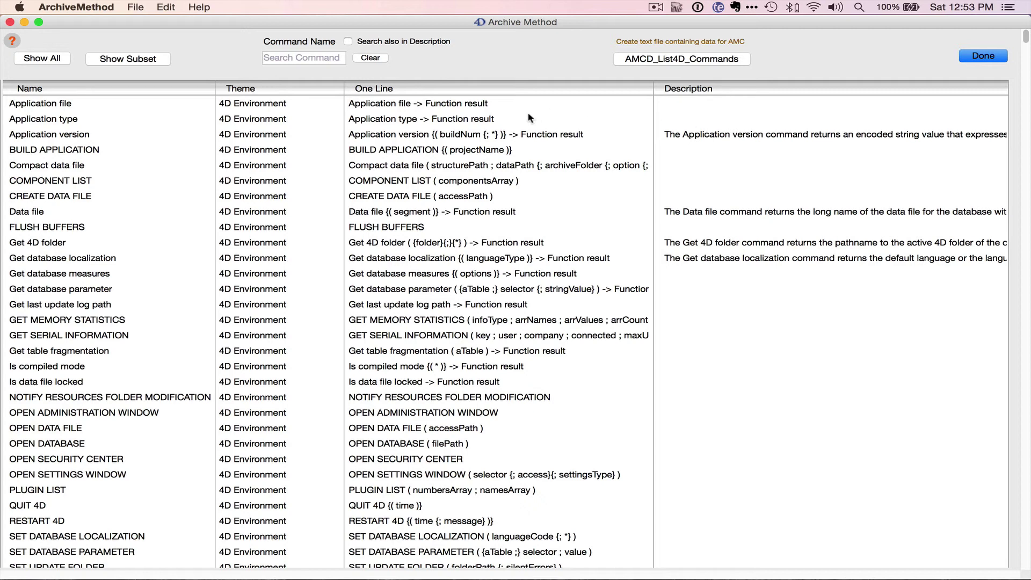
Try removing "a 4-character string" from the short description of the Application version command, and discard the edit
double_click(716, 137)
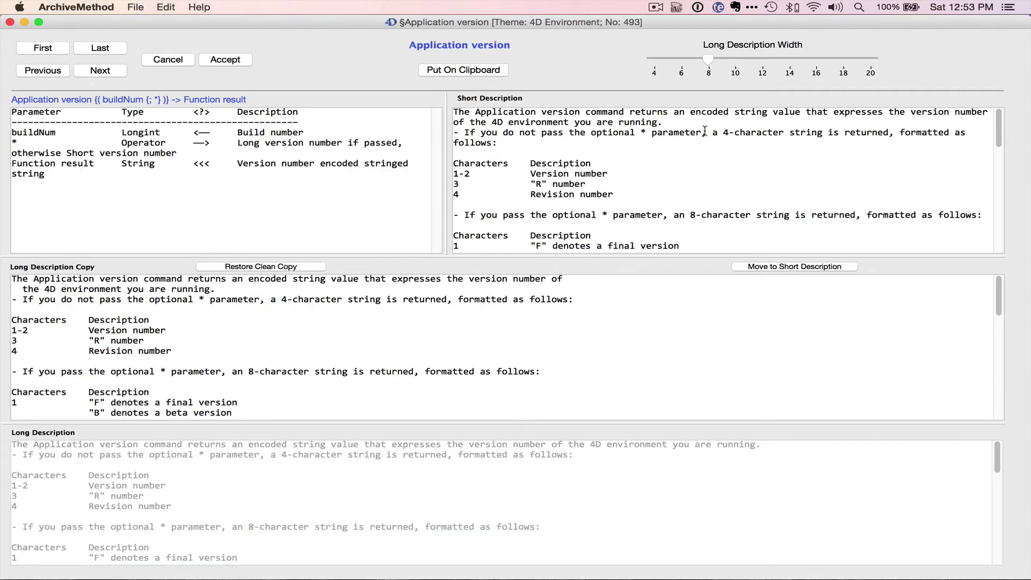
drag(707, 132, 823, 133)
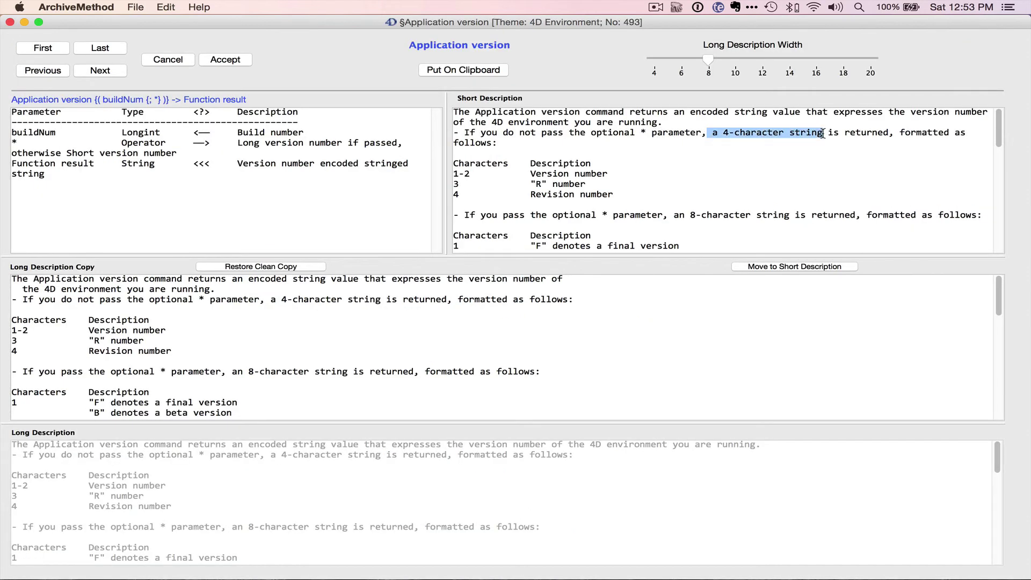
key(BackSpace)
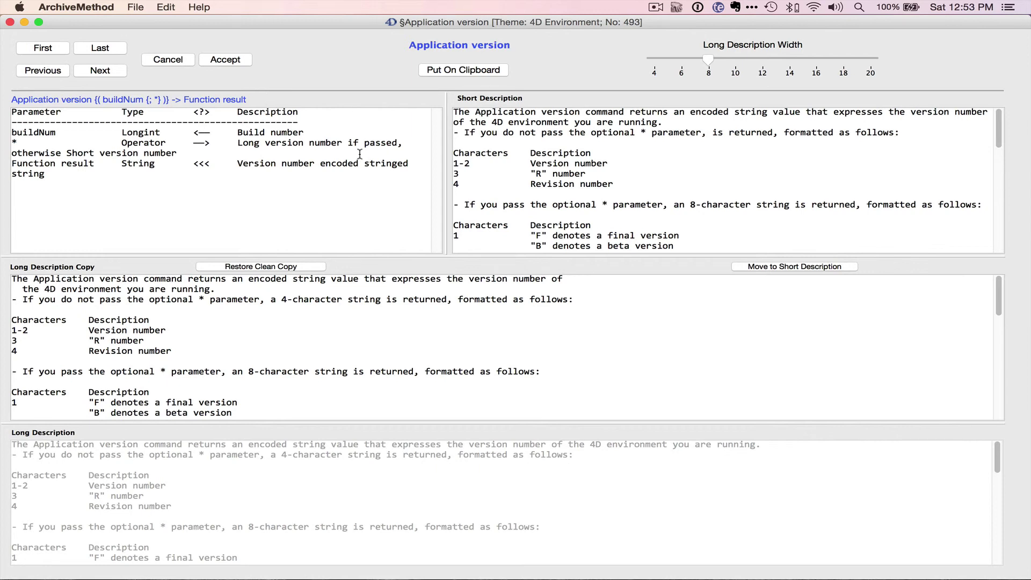
click(189, 59)
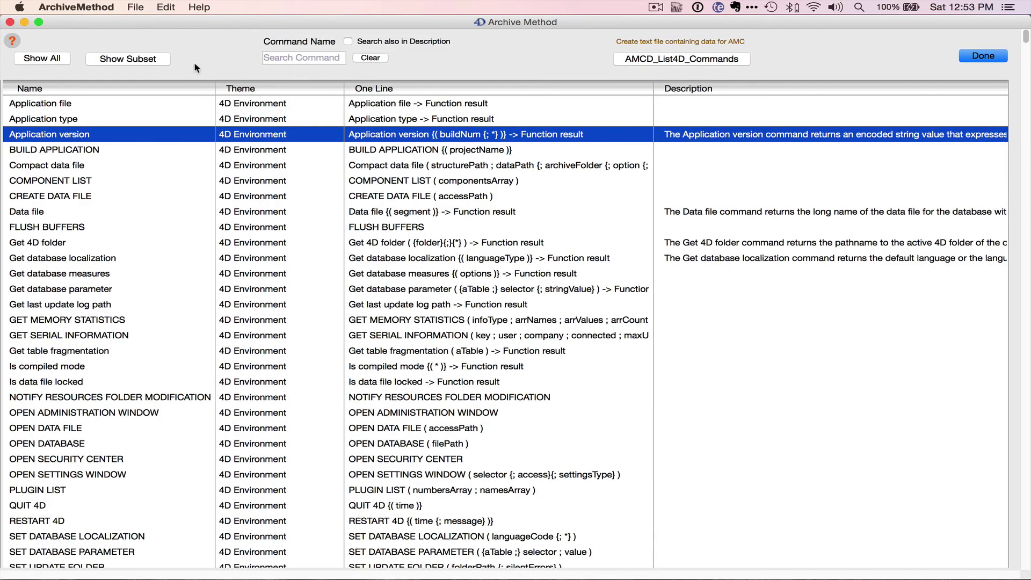
Close the list of 4D commands and reopen the participating databases
click(980, 51)
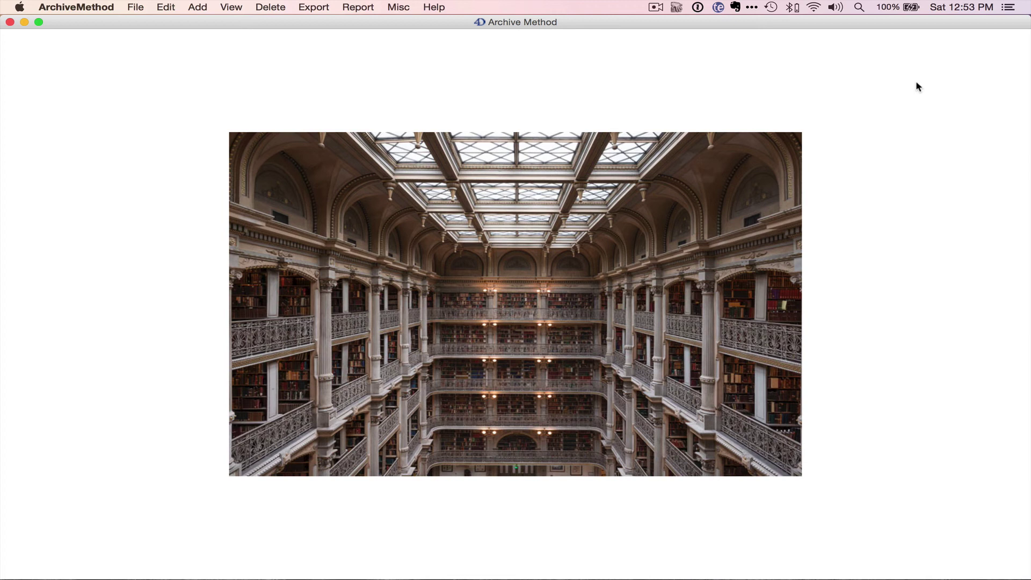
click(400, 7)
click(415, 35)
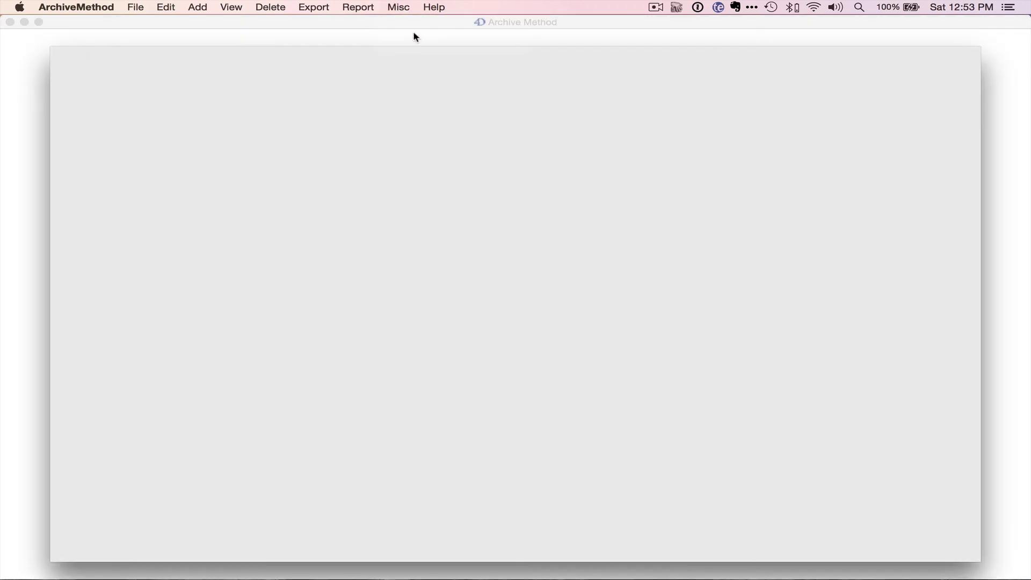